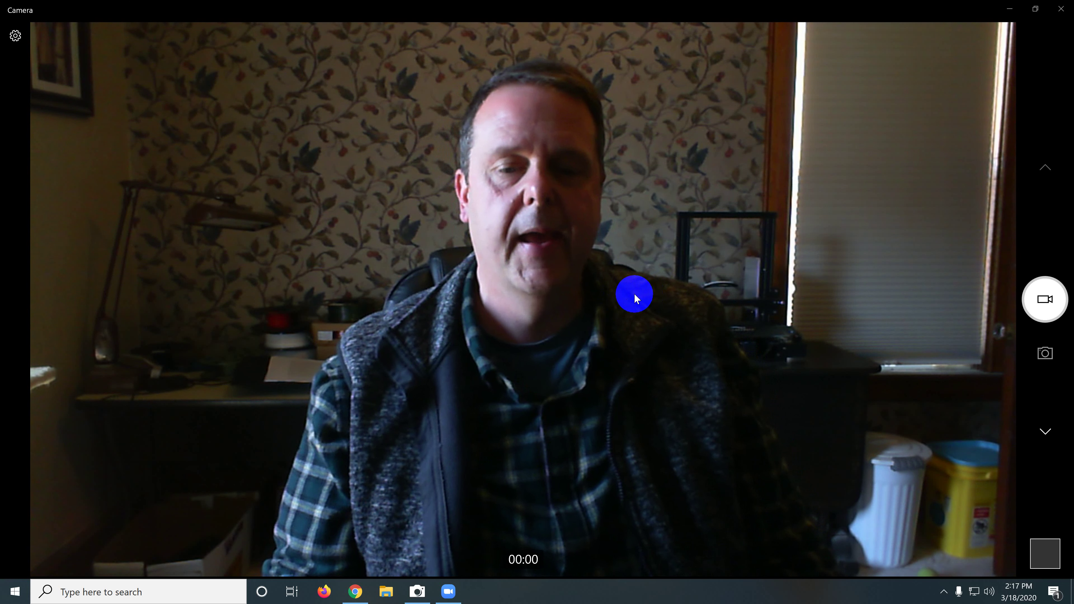
From the Gmail inbox, open a new Chrome tab and search Google for 'zoom'.
{"action": "left_click", "coordinate": [355, 591]}
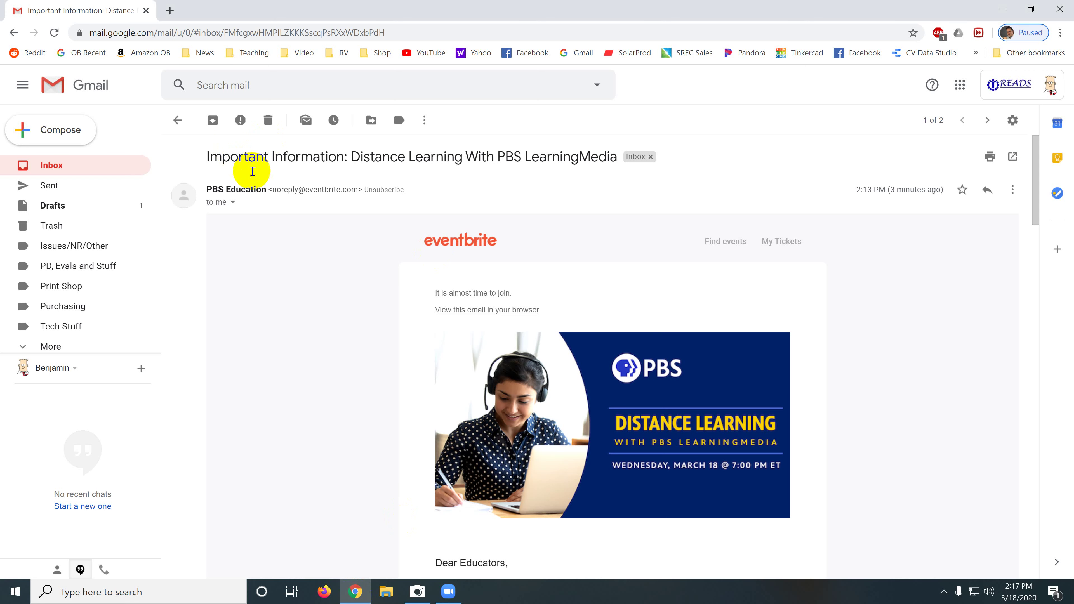
{"action": "left_click", "coordinate": [52, 165]}
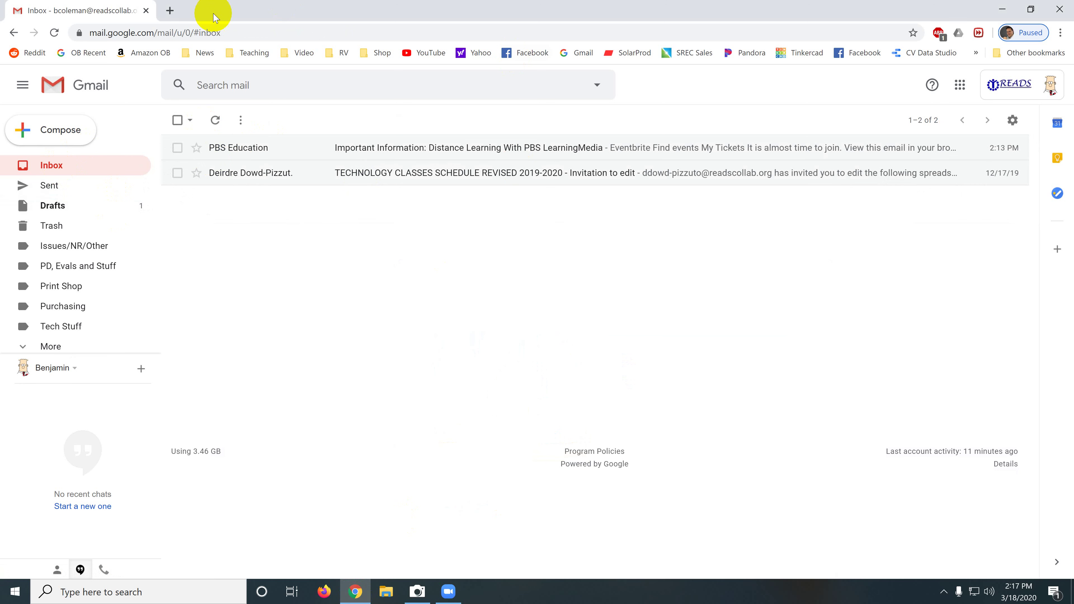
{"action": "left_click", "coordinate": [170, 9]}
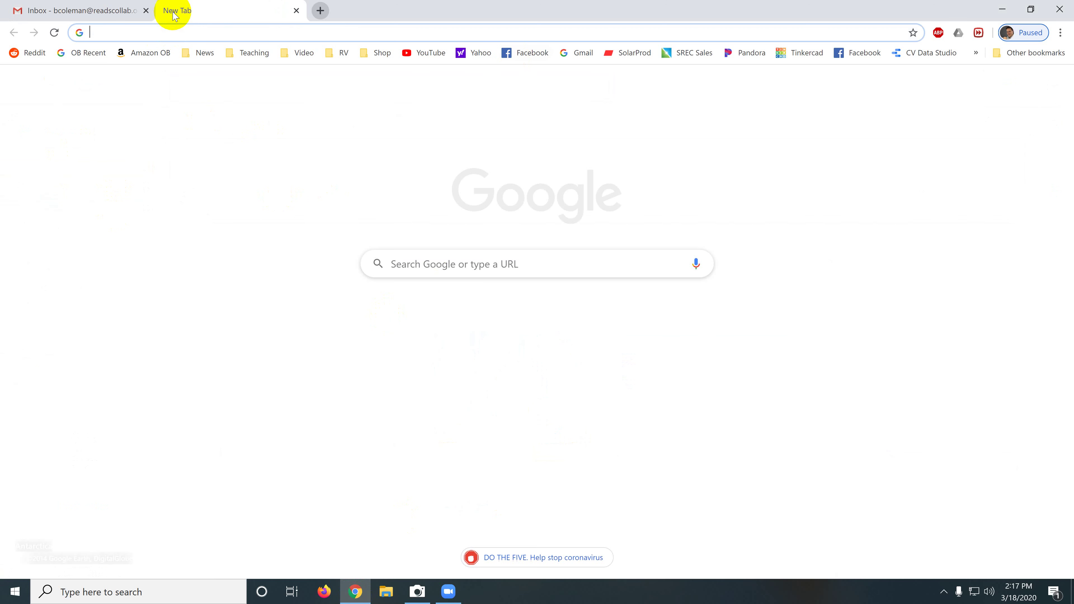
{"action": "type", "text": "zoom"}
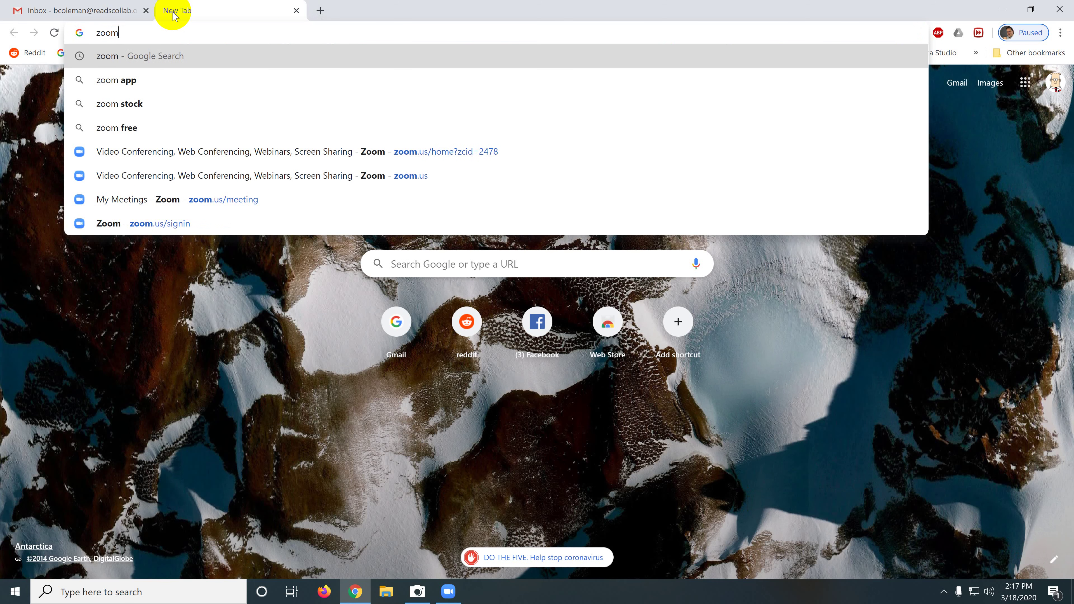
{"action": "key", "text": "Return"}
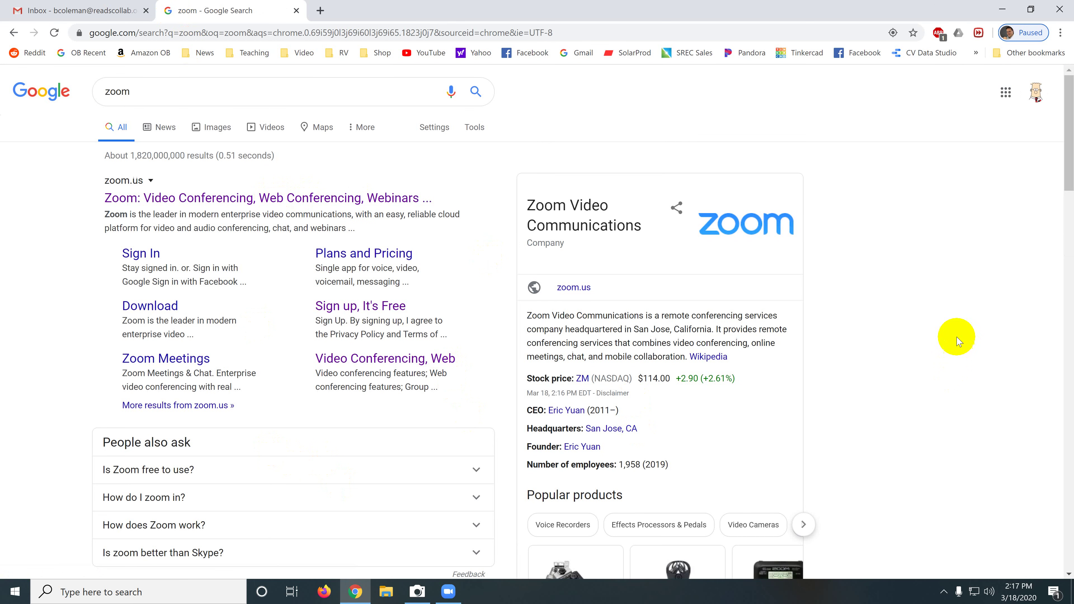
{"action": "left_click", "coordinate": [902, 303]}
{"action": "double_click", "coordinate": [902, 303]}
{"action": "left_click", "coordinate": [902, 303]}
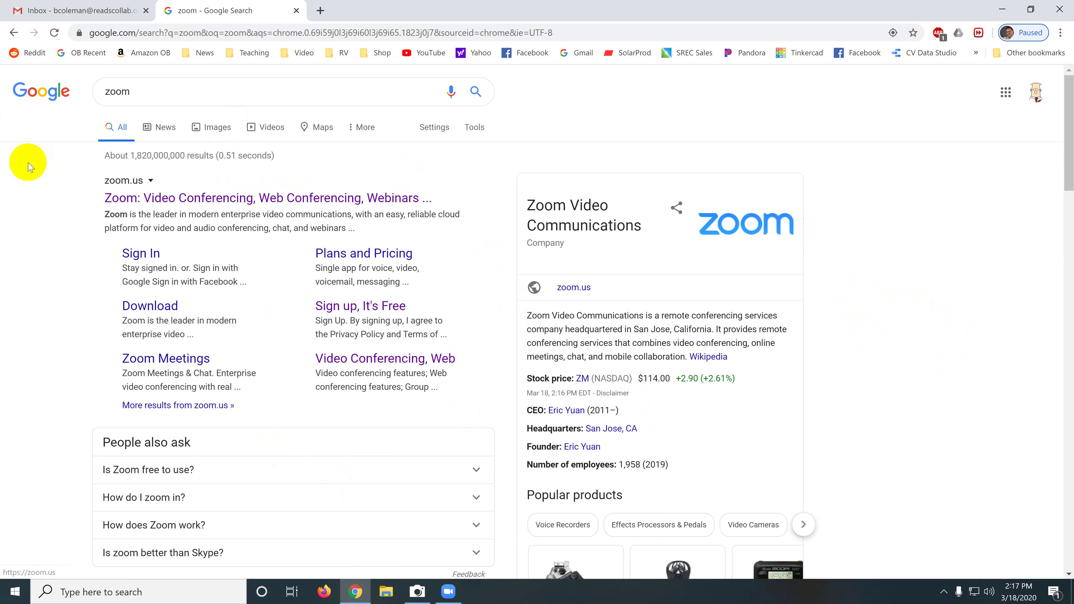
Go to zoom.us from the search results and begin signing in.
{"action": "left_click", "coordinate": [222, 205]}
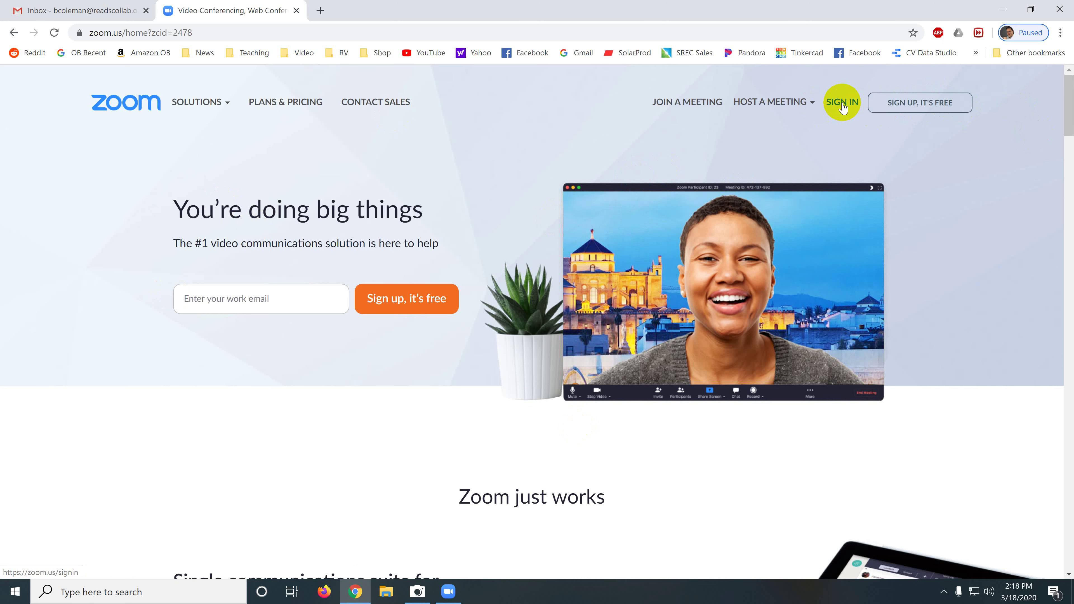
{"action": "left_click", "coordinate": [930, 104]}
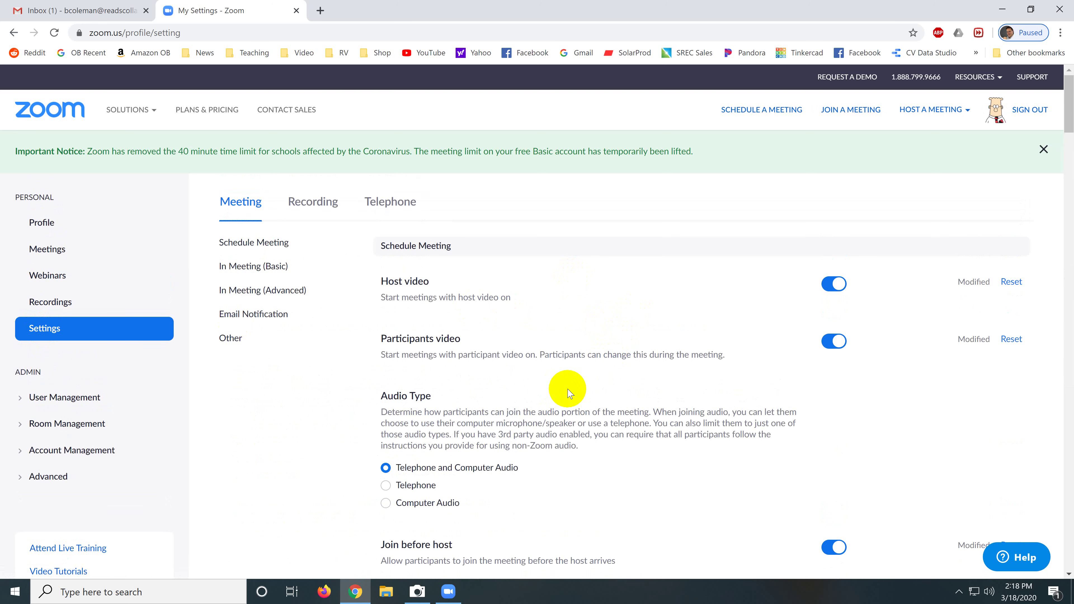
{"action": "scroll", "coordinate": [568, 394], "scroll_direction": "down", "scroll_amount": 12}
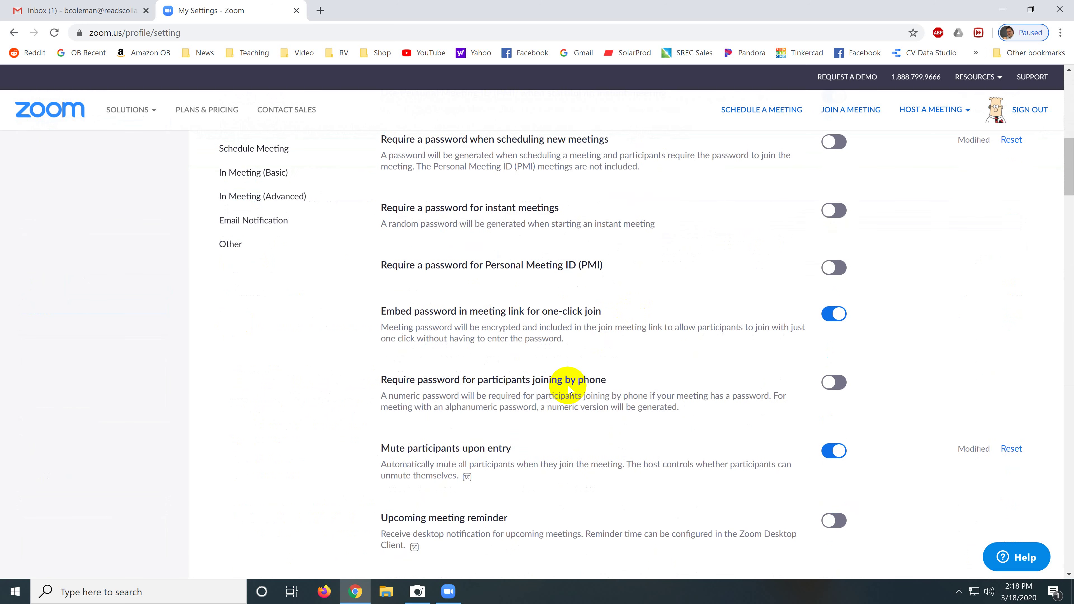
{"action": "scroll", "coordinate": [568, 392], "scroll_direction": "up", "scroll_amount": 6}
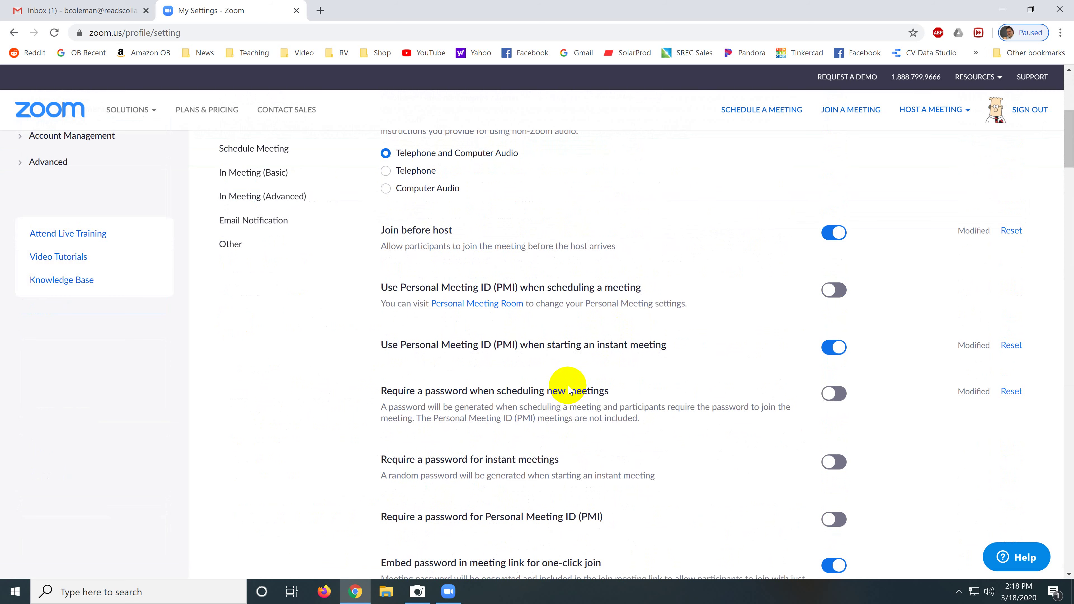
{"action": "scroll", "coordinate": [568, 392], "scroll_direction": "up", "scroll_amount": 3}
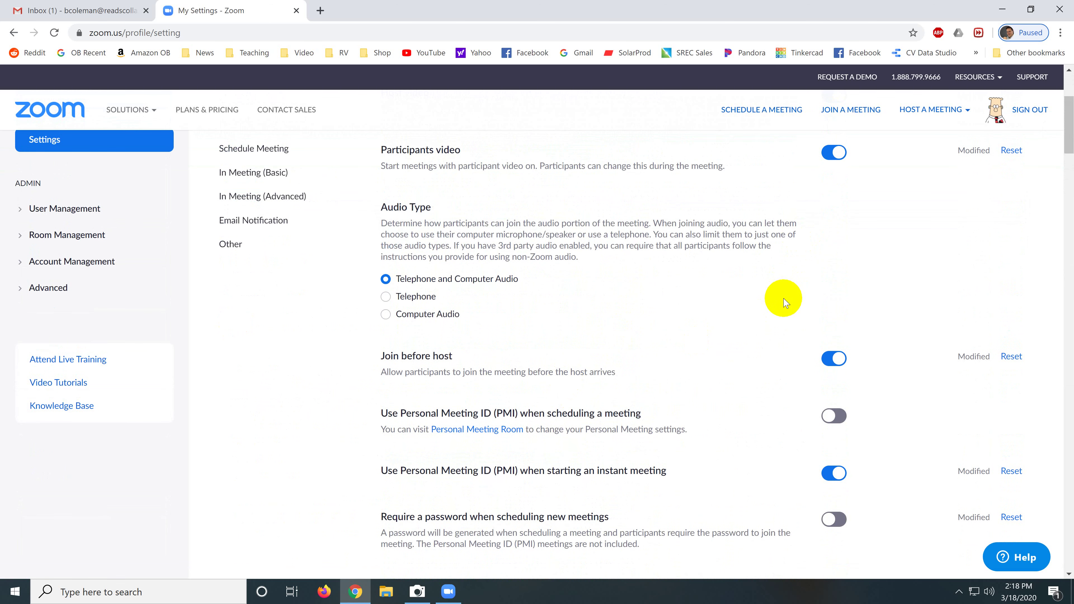
{"action": "scroll", "coordinate": [783, 301], "scroll_direction": "up", "scroll_amount": 3}
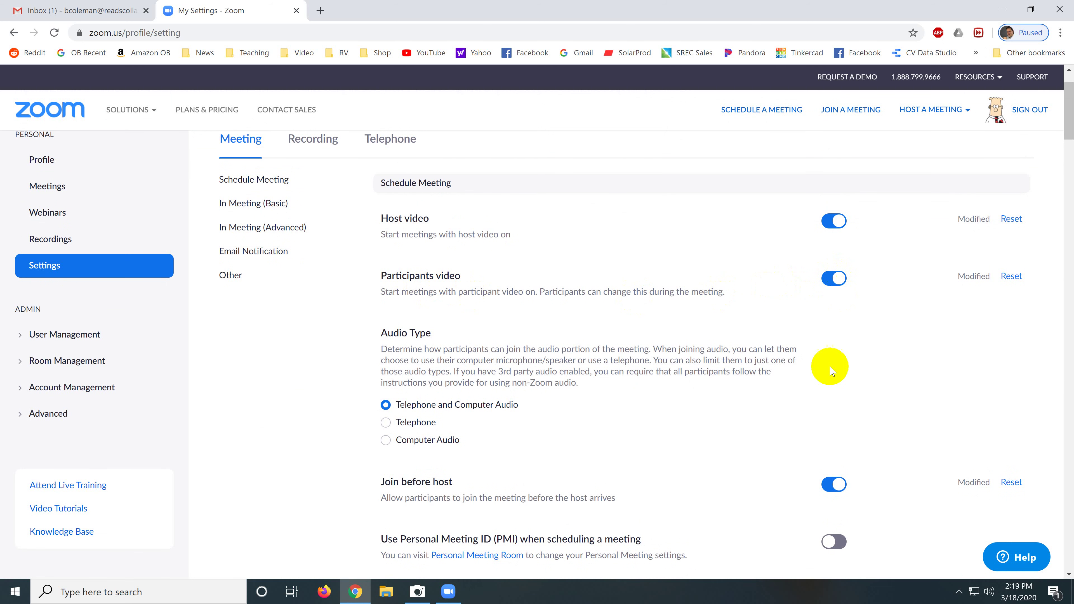
{"action": "scroll", "coordinate": [829, 365], "scroll_direction": "down", "scroll_amount": 3}
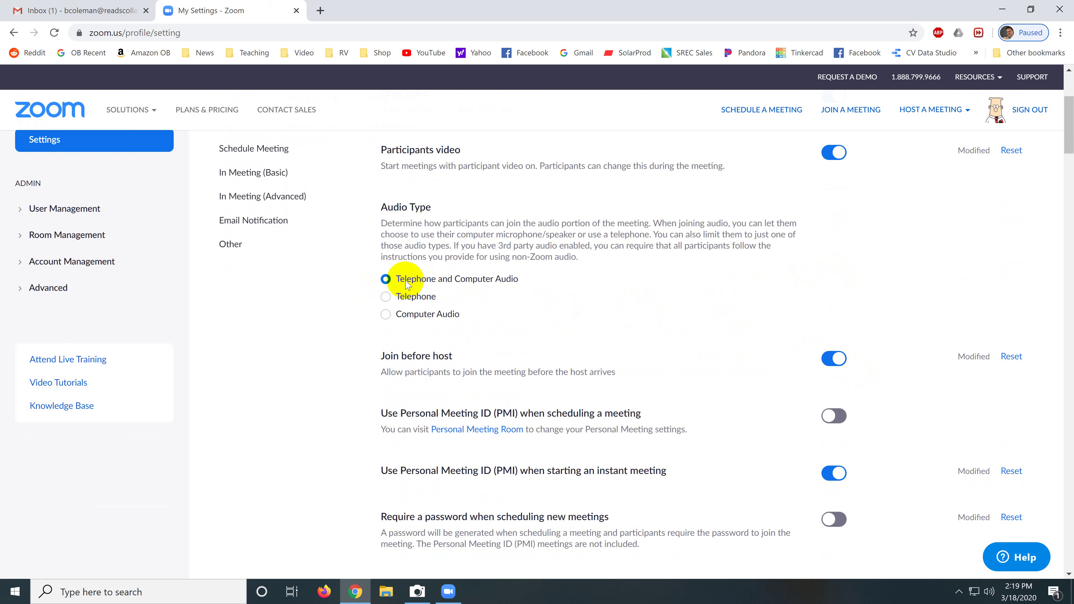
{"action": "scroll", "coordinate": [619, 376], "scroll_direction": "down", "scroll_amount": 4}
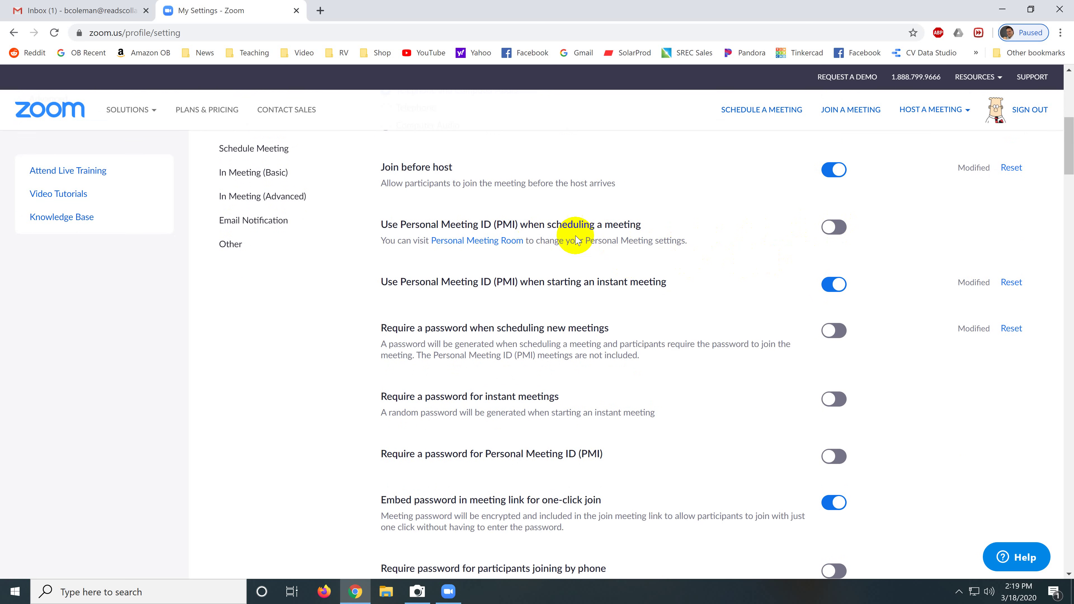
Turn off 'Use PMI when starting an instant meeting' and 'Require a password for instant meetings'.
{"action": "scroll", "coordinate": [588, 305], "scroll_direction": "down", "scroll_amount": 1}
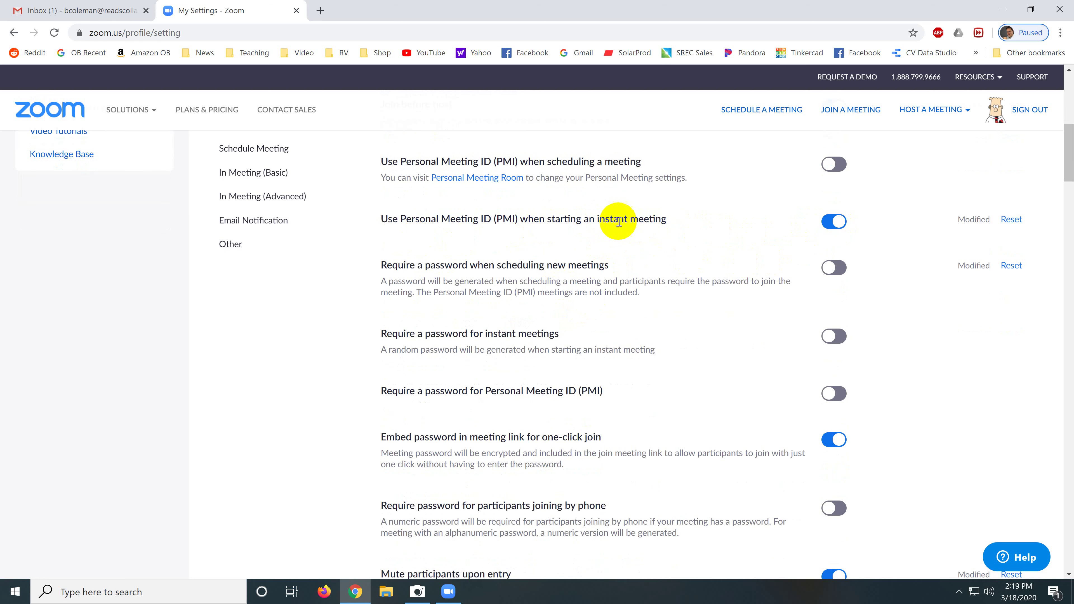
{"action": "left_click", "coordinate": [836, 225]}
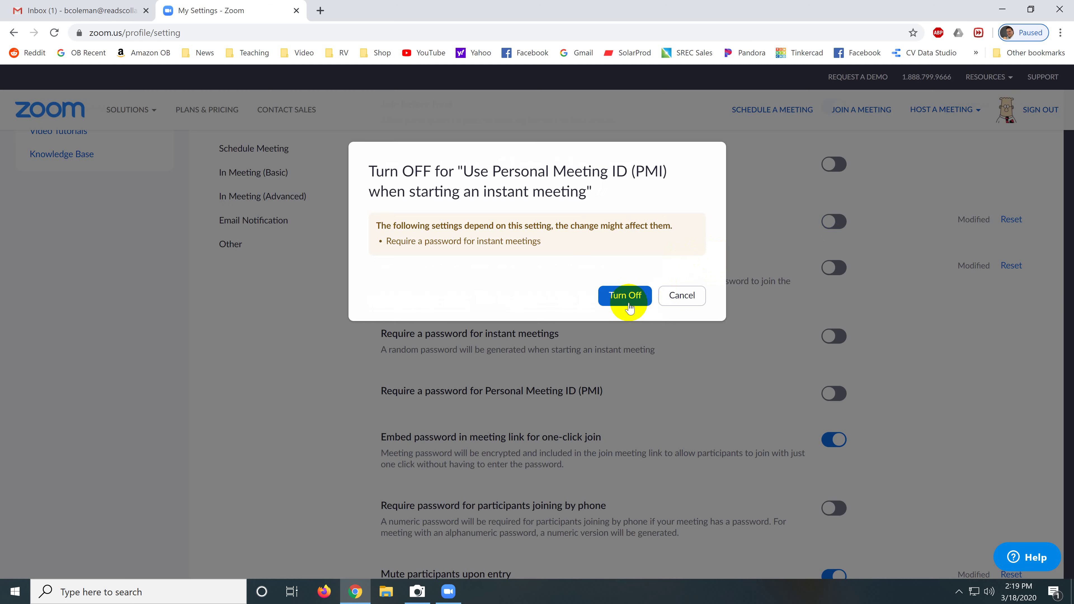
{"action": "left_click", "coordinate": [625, 299]}
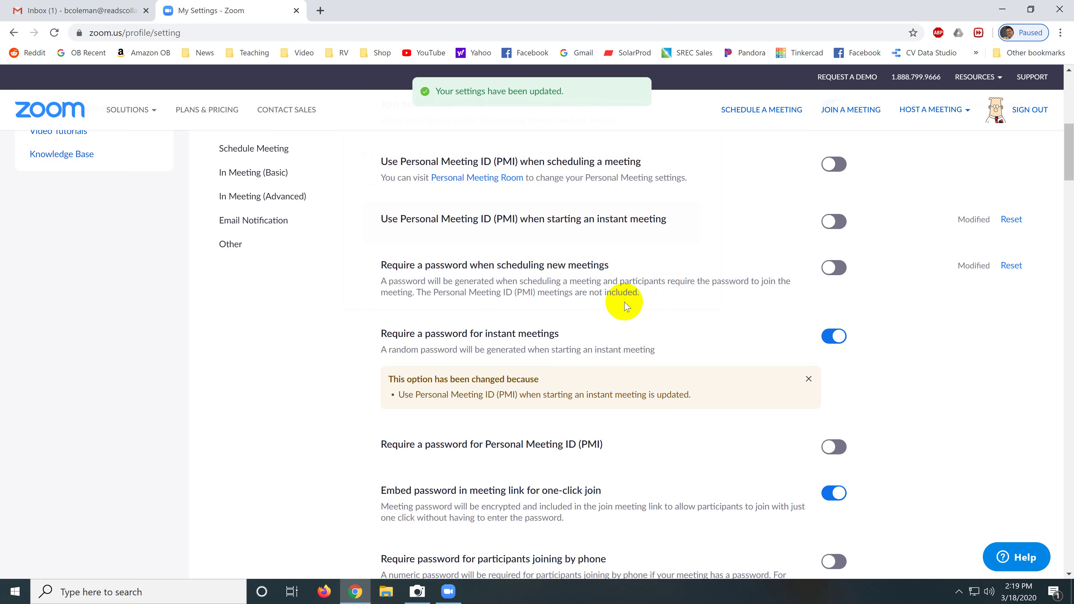
{"action": "scroll", "coordinate": [623, 330], "scroll_direction": "down", "scroll_amount": 1}
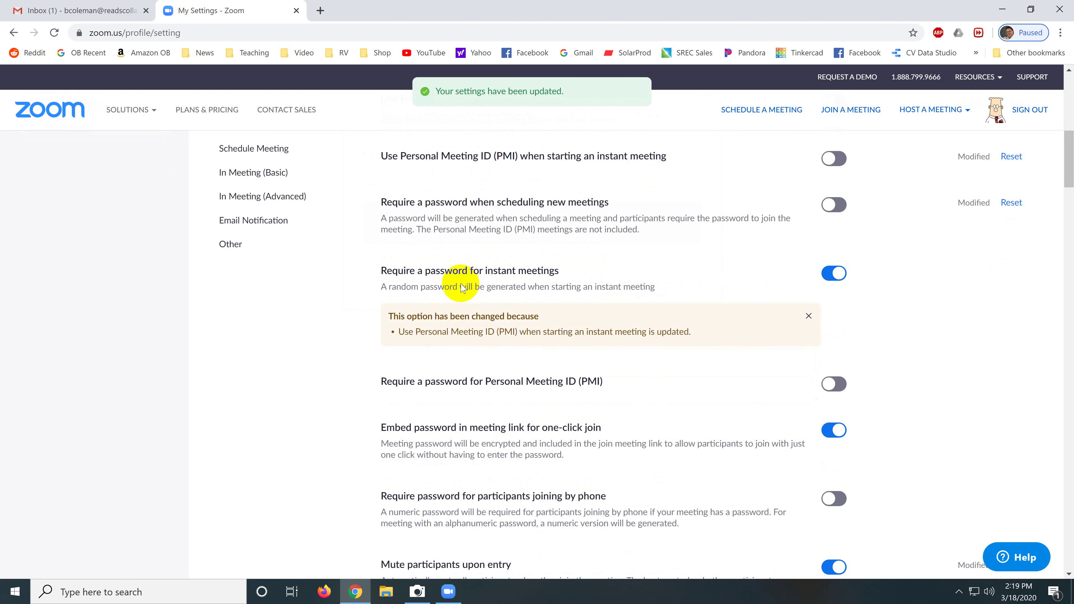
{"action": "left_click", "coordinate": [825, 275]}
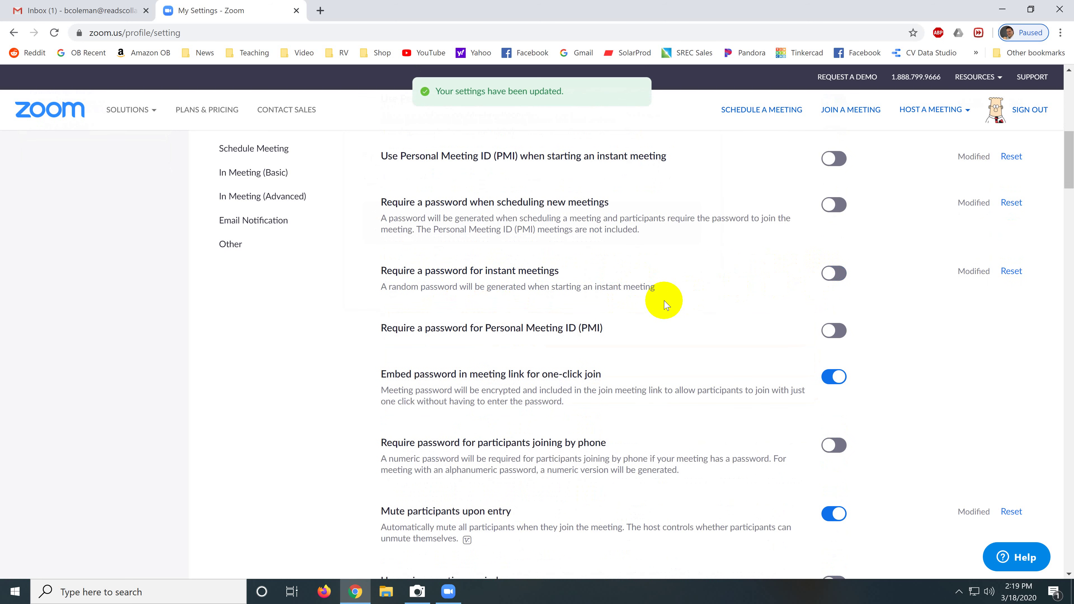
{"action": "scroll", "coordinate": [510, 333], "scroll_direction": "down", "scroll_amount": 3}
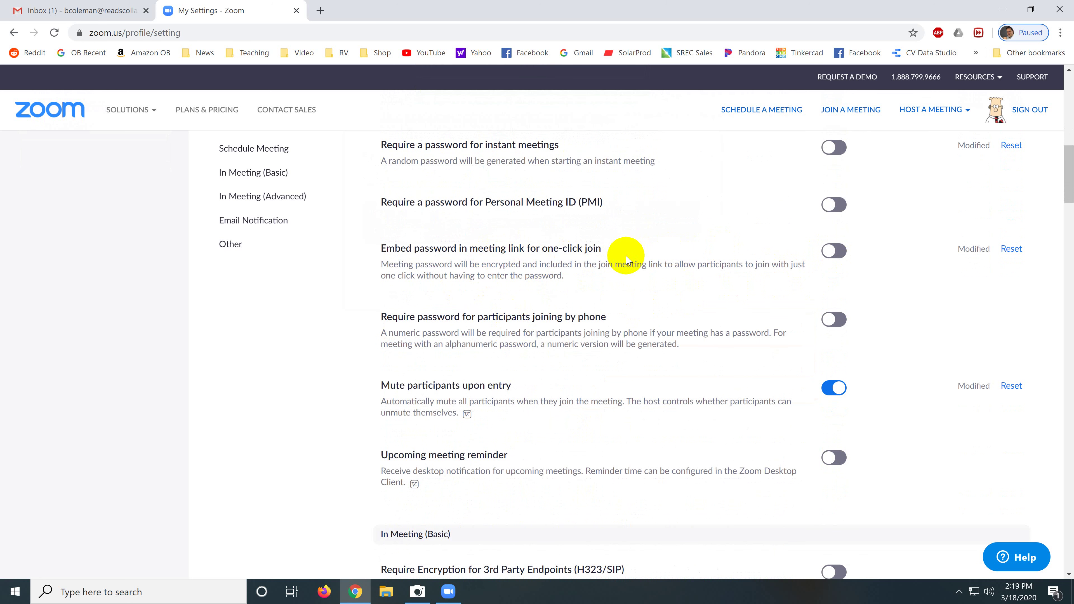
{"action": "scroll", "coordinate": [626, 259], "scroll_direction": "down", "scroll_amount": 3}
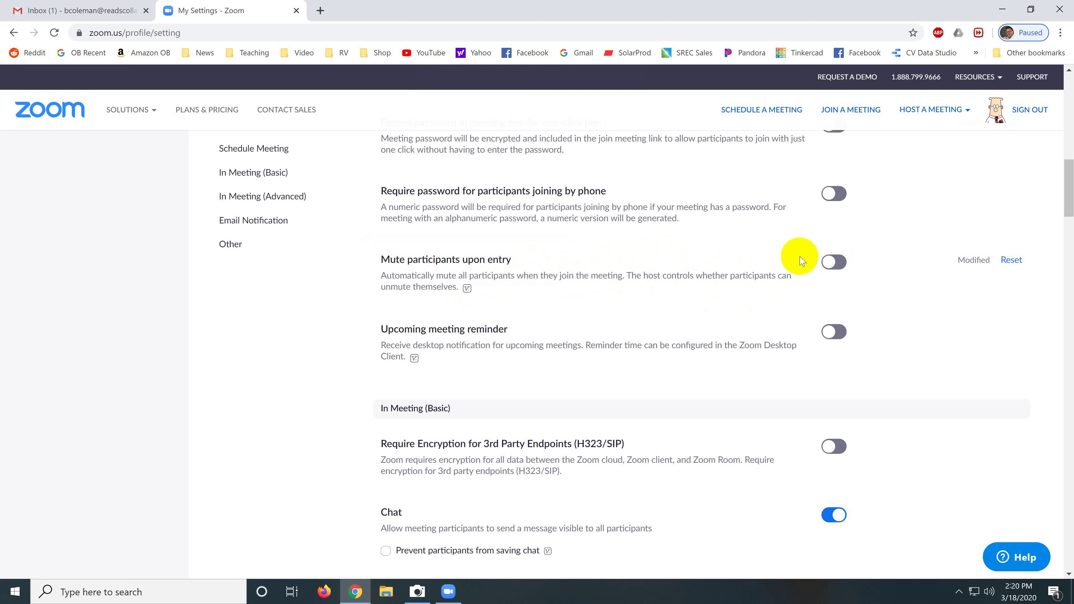
Switch on 'Mute participants upon entry' and review the In Meeting (Basic) settings below.
{"action": "left_click", "coordinate": [834, 262]}
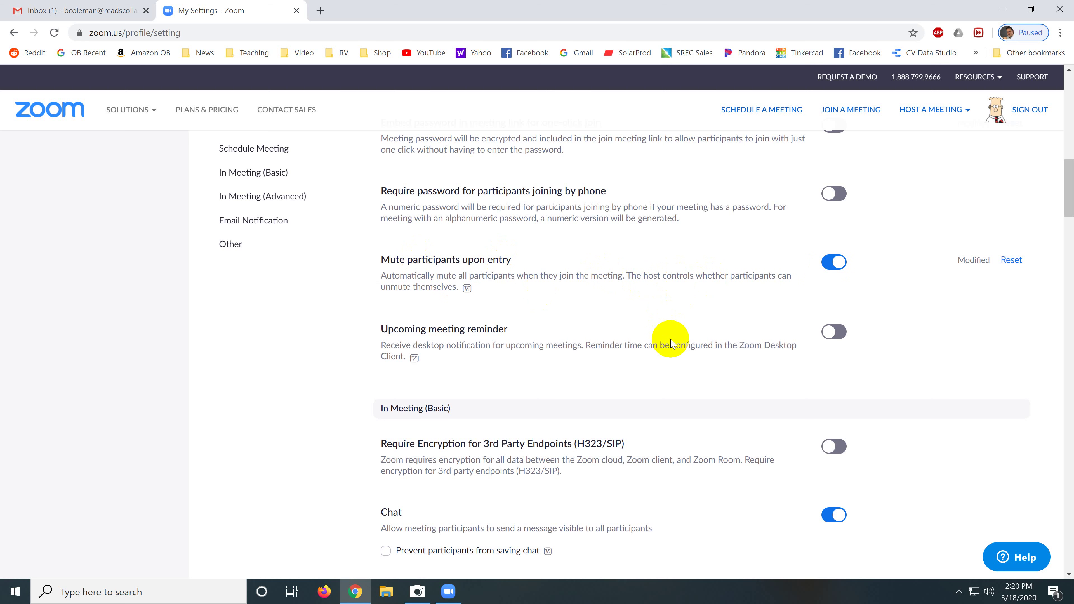
{"action": "scroll", "coordinate": [672, 342], "scroll_direction": "down", "scroll_amount": 3}
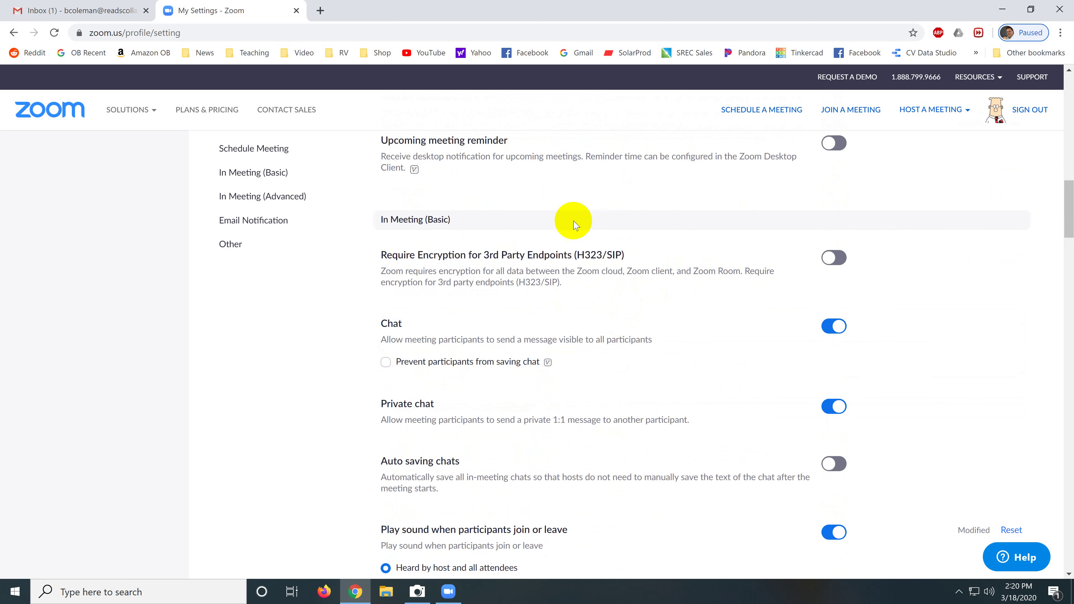
{"action": "scroll", "coordinate": [677, 182], "scroll_direction": "up", "scroll_amount": 1}
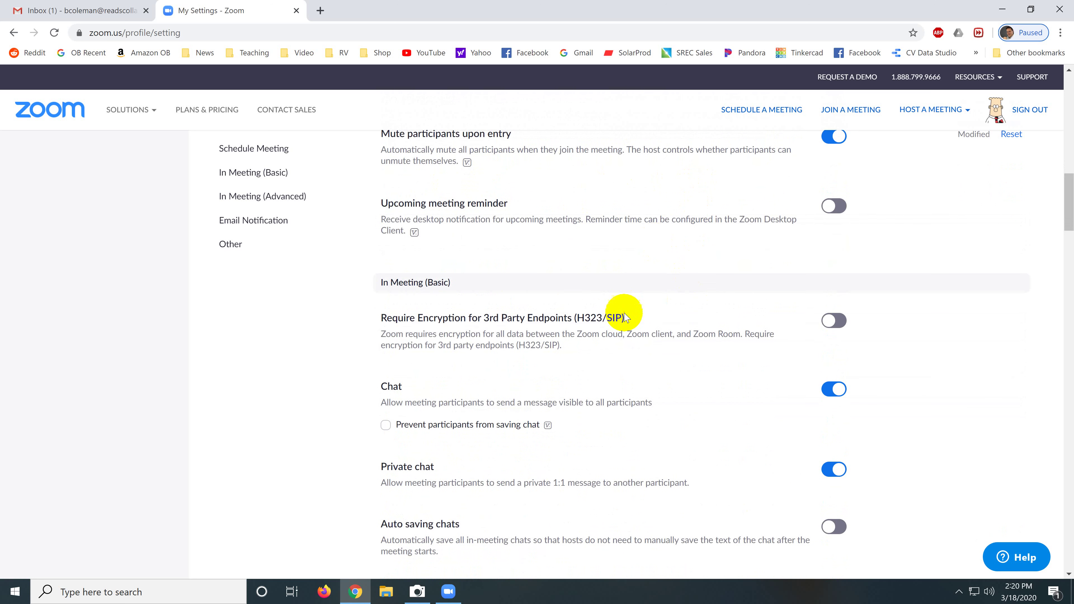
{"action": "scroll", "coordinate": [695, 344], "scroll_direction": "down", "scroll_amount": 1}
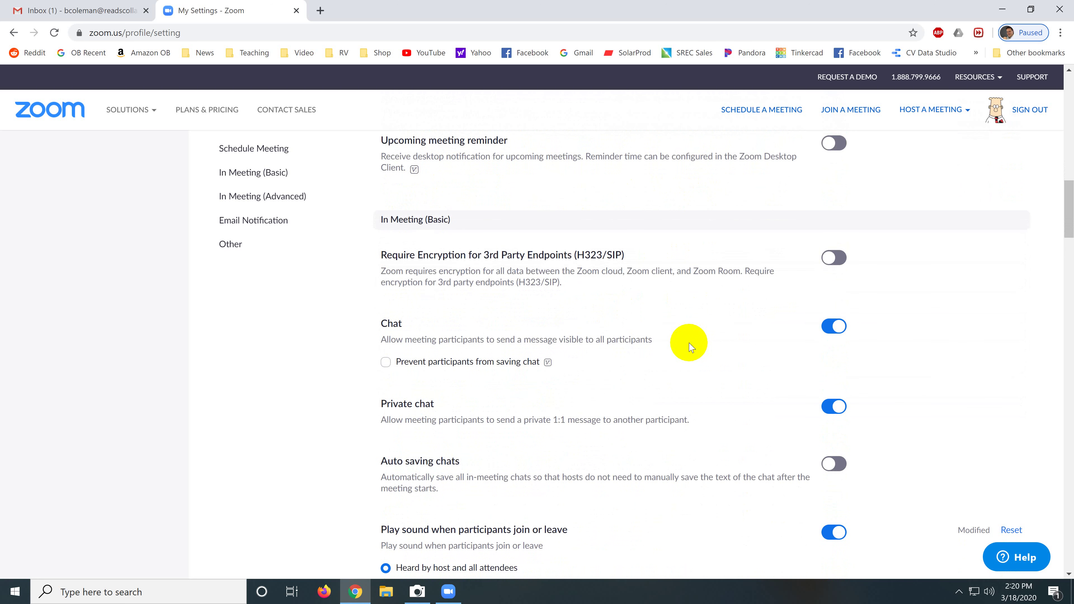
{"action": "scroll", "coordinate": [787, 332], "scroll_direction": "down", "scroll_amount": 1}
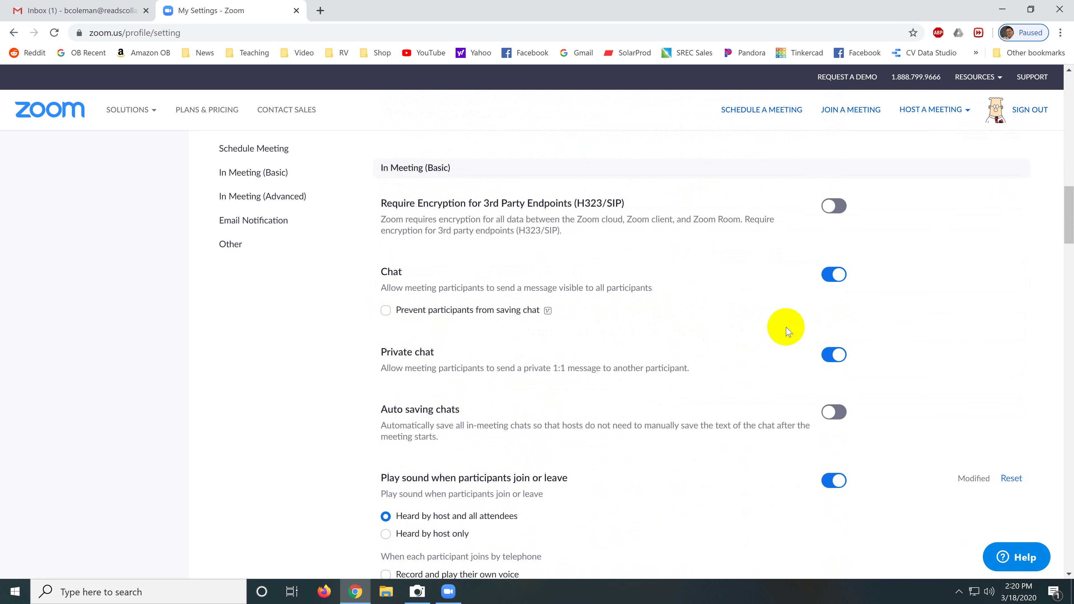
{"action": "scroll", "coordinate": [788, 331], "scroll_direction": "down", "scroll_amount": 2}
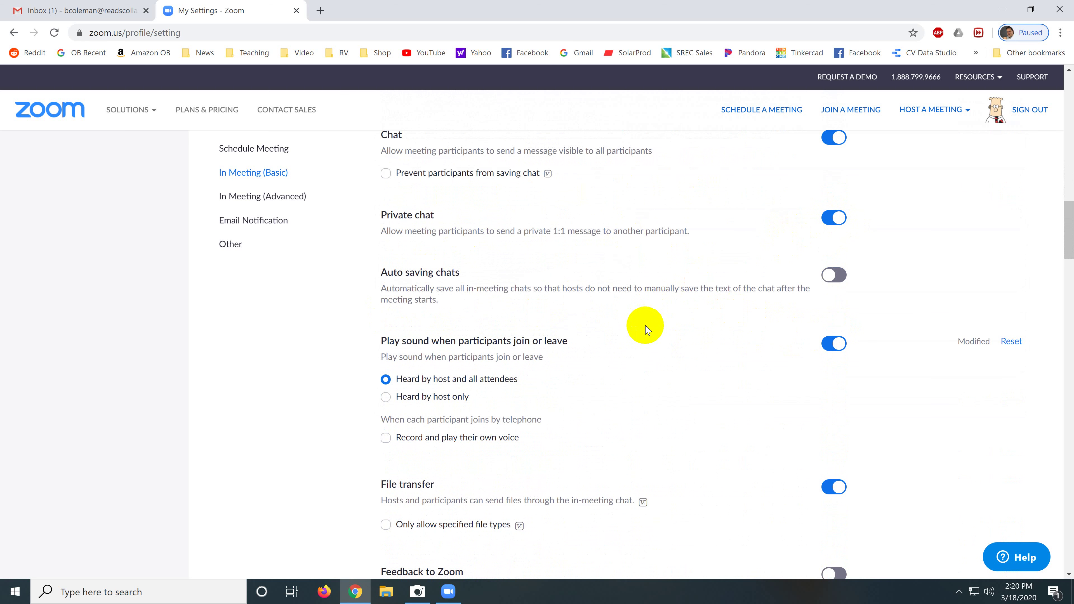
{"action": "scroll", "coordinate": [646, 330], "scroll_direction": "down", "scroll_amount": 2}
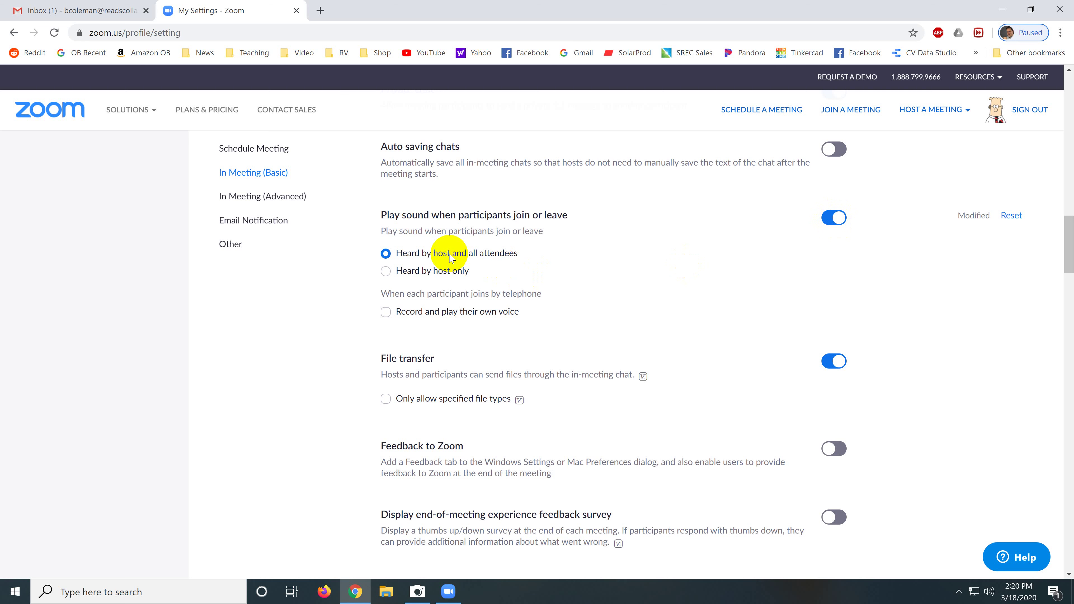
{"action": "scroll", "coordinate": [621, 322], "scroll_direction": "down", "scroll_amount": 3}
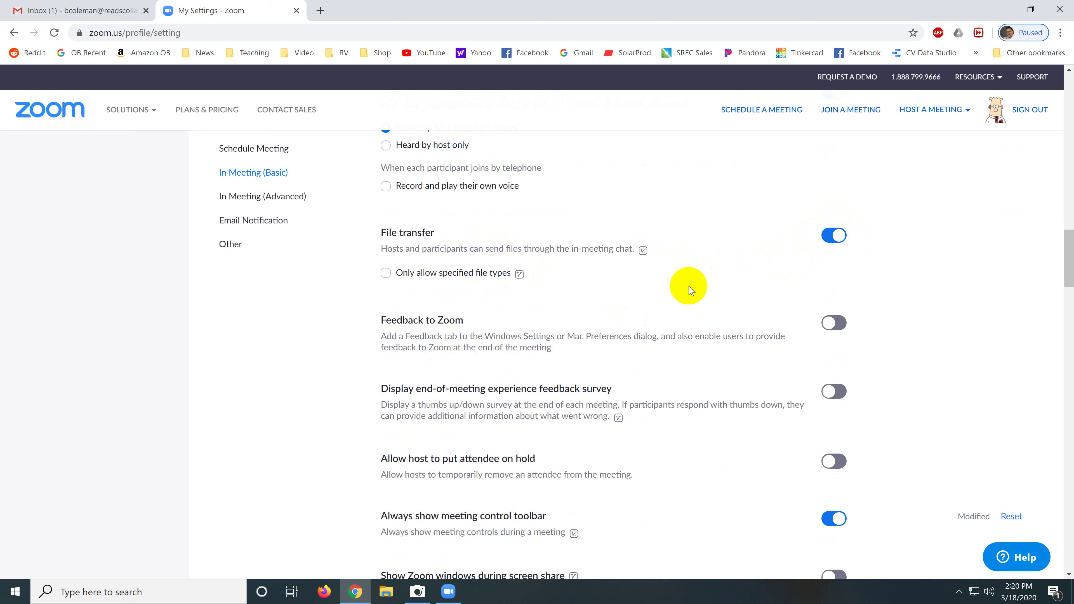
{"action": "scroll", "coordinate": [690, 288], "scroll_direction": "down", "scroll_amount": 1}
{"action": "scroll", "coordinate": [712, 278], "scroll_direction": "down", "scroll_amount": 3}
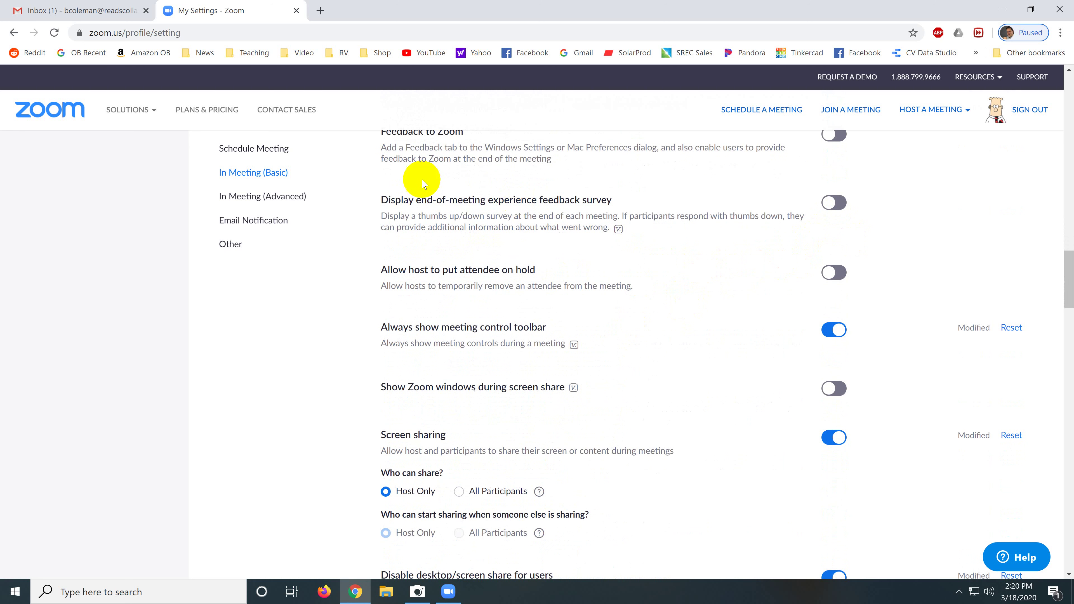
{"action": "scroll", "coordinate": [625, 253], "scroll_direction": "down", "scroll_amount": 1}
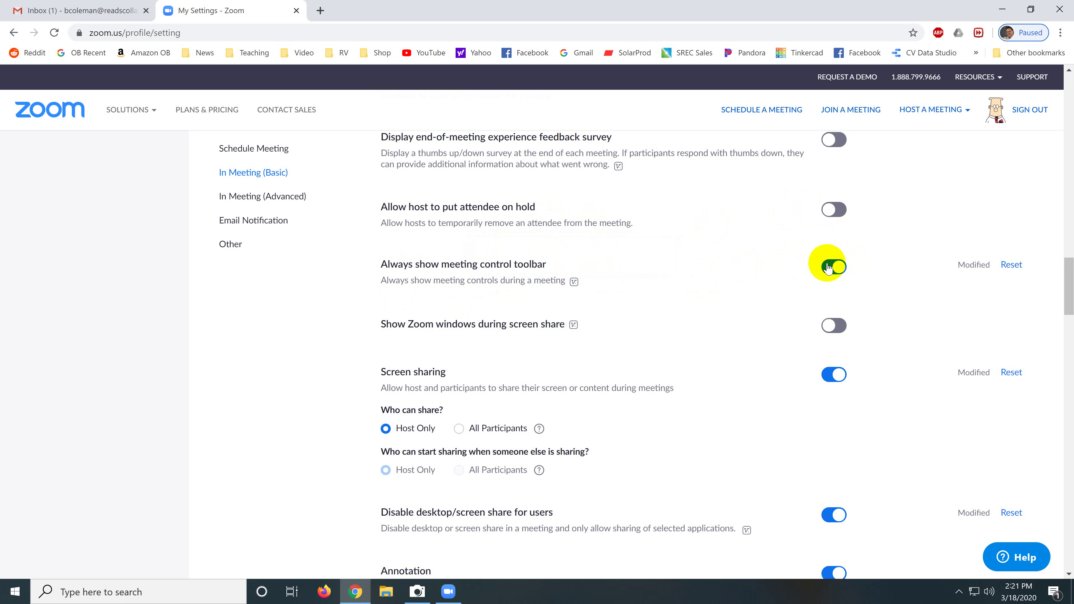
{"action": "scroll", "coordinate": [502, 341], "scroll_direction": "down", "scroll_amount": 2}
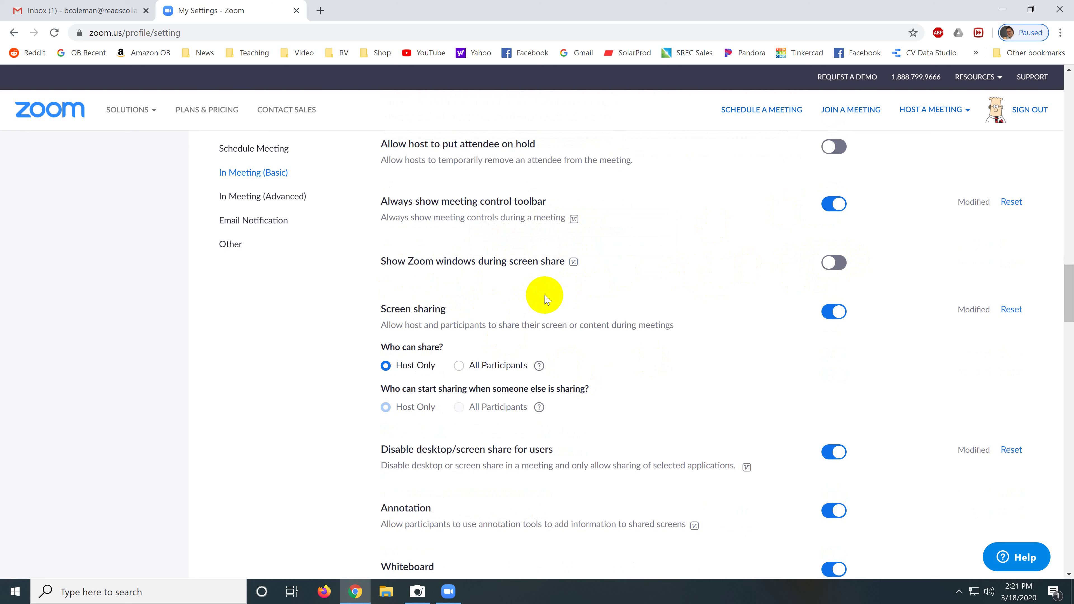
{"action": "scroll", "coordinate": [677, 367], "scroll_direction": "down", "scroll_amount": 1}
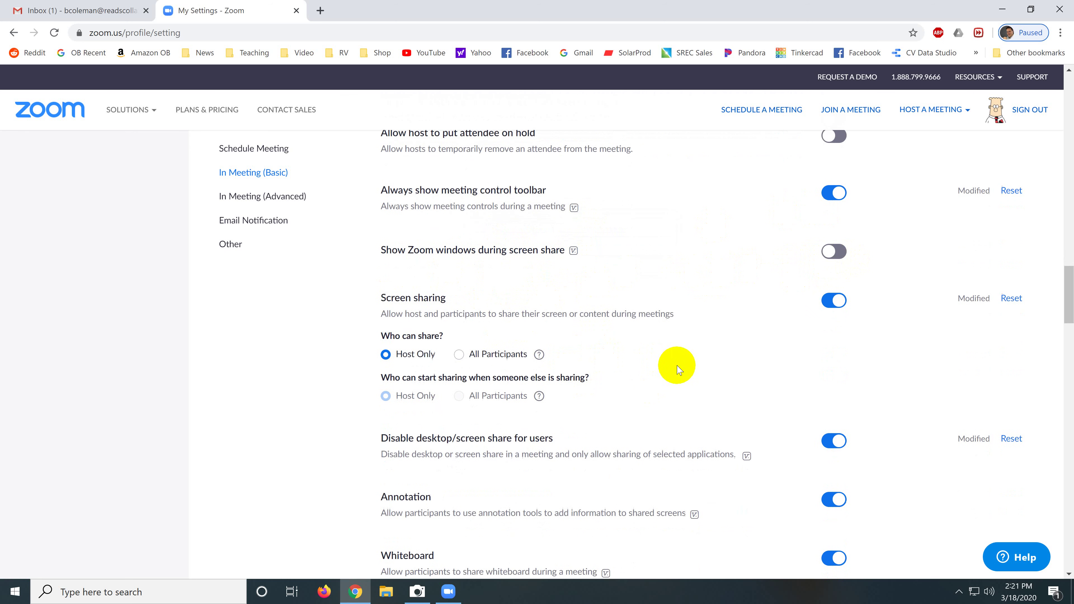
{"action": "scroll", "coordinate": [676, 368], "scroll_direction": "down", "scroll_amount": 3}
{"action": "left_click_drag", "start_coordinate": [402, 222], "coordinate": [423, 223]}
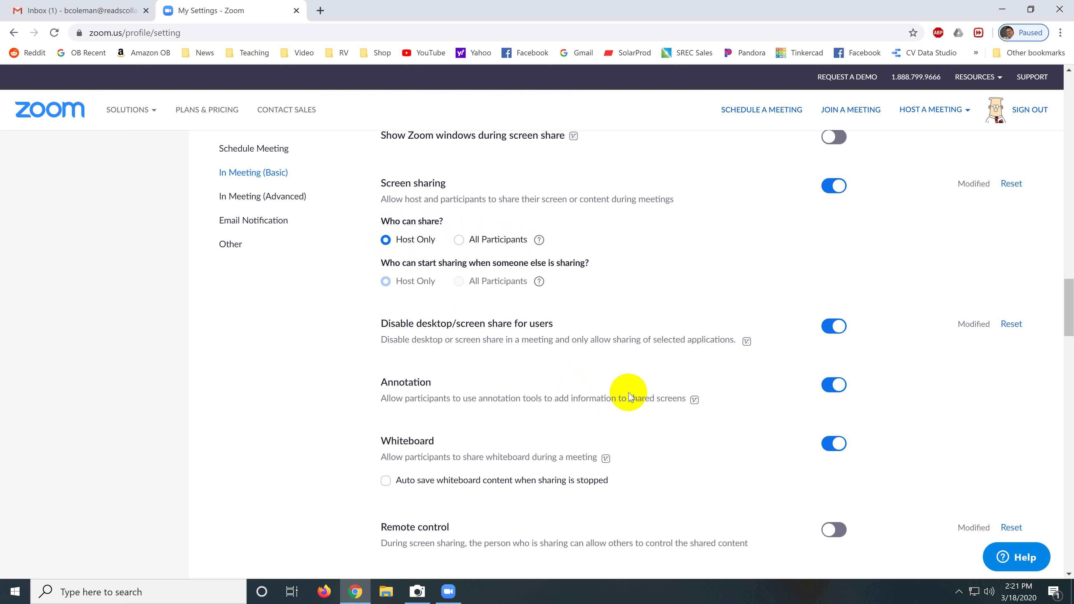
{"action": "scroll", "coordinate": [629, 397], "scroll_direction": "down", "scroll_amount": 1}
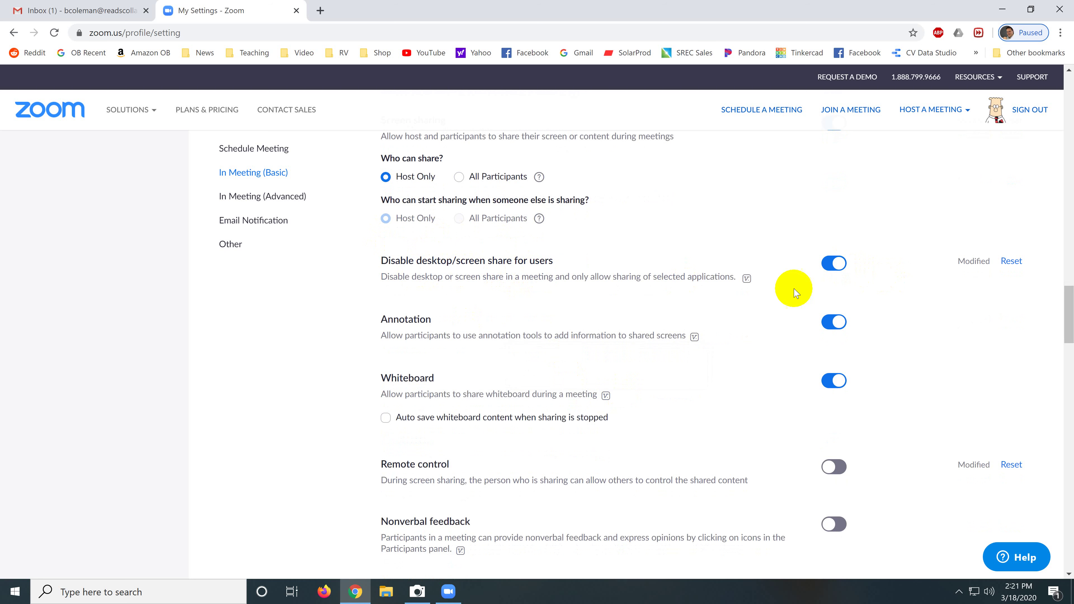
{"action": "scroll", "coordinate": [523, 308], "scroll_direction": "down", "scroll_amount": 3}
{"action": "scroll", "coordinate": [524, 311], "scroll_direction": "down", "scroll_amount": 7}
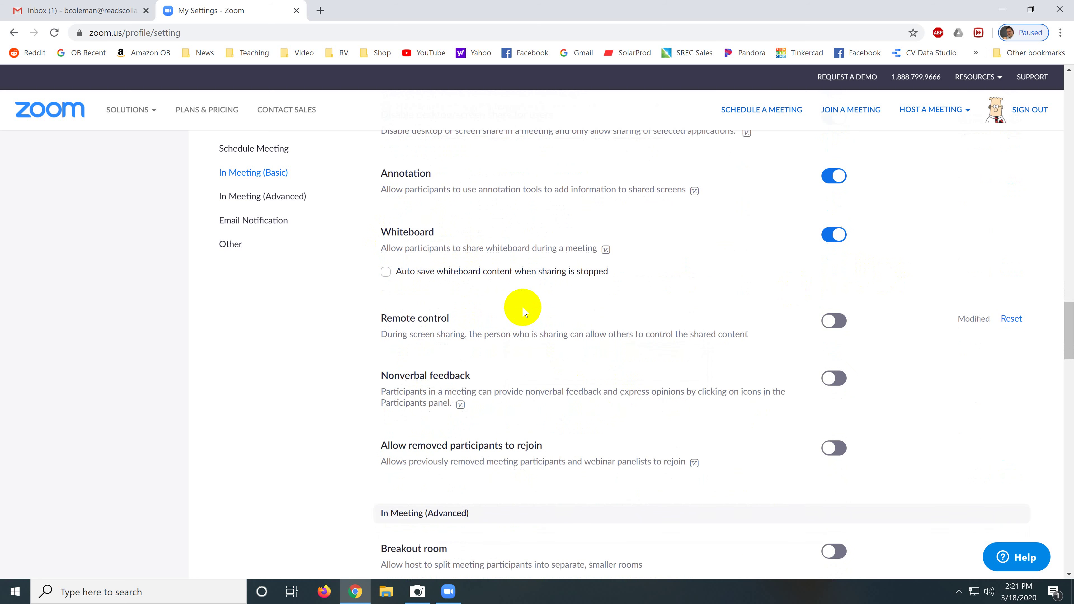
Scroll to the bottom of the Settings page and back up to the top.
{"action": "scroll", "coordinate": [523, 311], "scroll_direction": "down", "scroll_amount": 1}
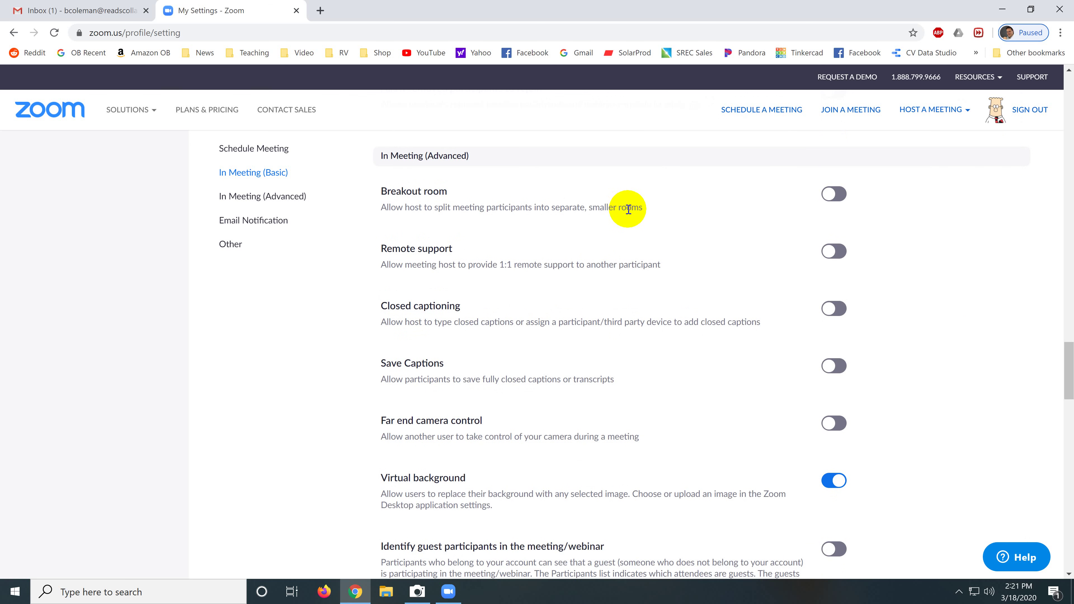
{"action": "scroll", "coordinate": [621, 218], "scroll_direction": "down", "scroll_amount": 1}
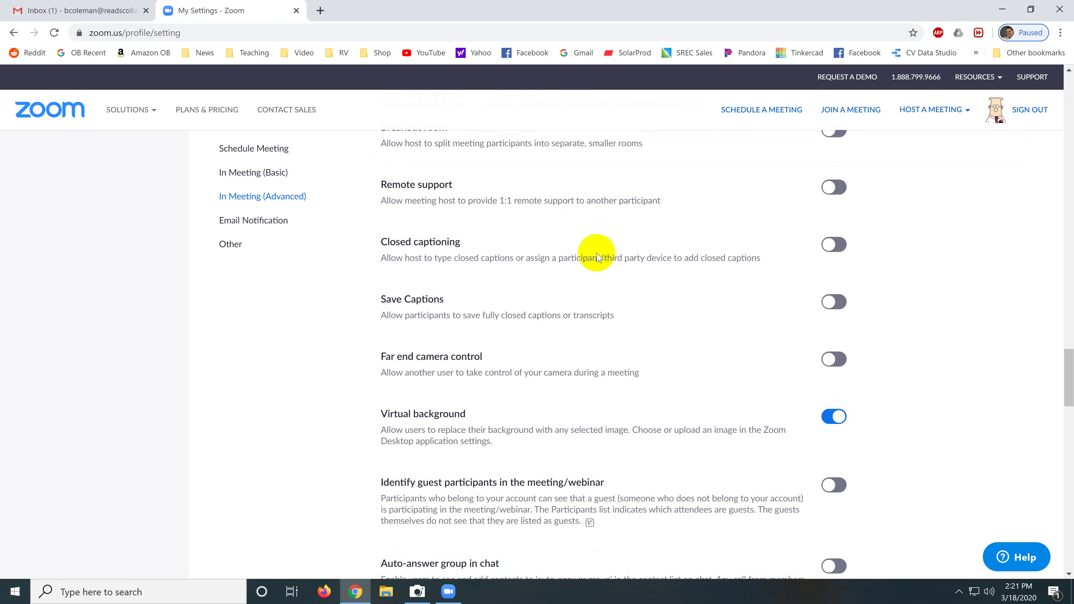
{"action": "scroll", "coordinate": [600, 257], "scroll_direction": "down", "scroll_amount": 4}
{"action": "scroll", "coordinate": [598, 256], "scroll_direction": "down", "scroll_amount": 12}
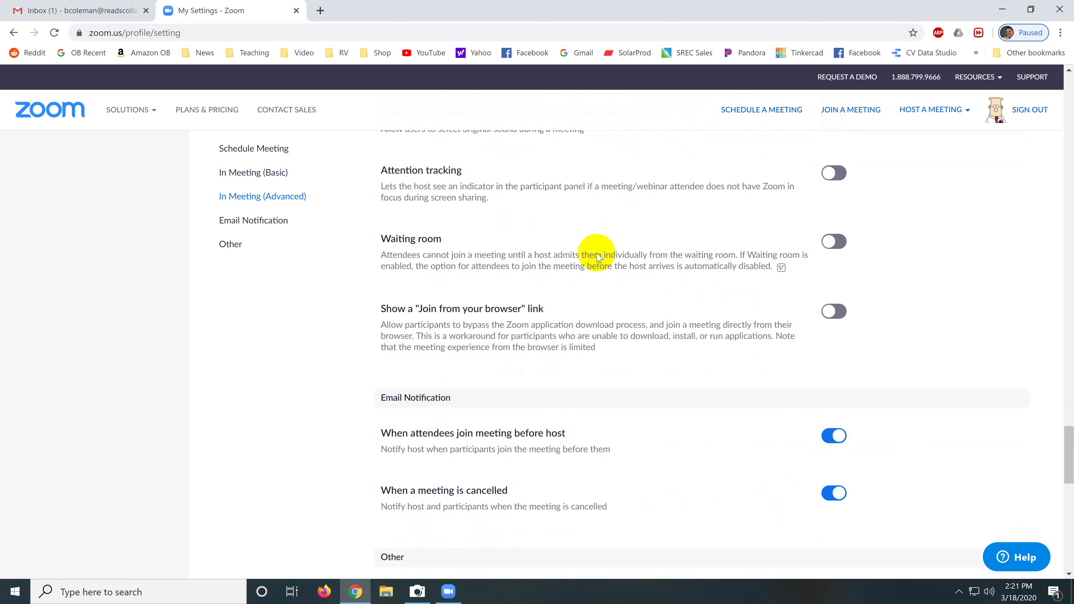
{"action": "scroll", "coordinate": [597, 253], "scroll_direction": "down", "scroll_amount": 2}
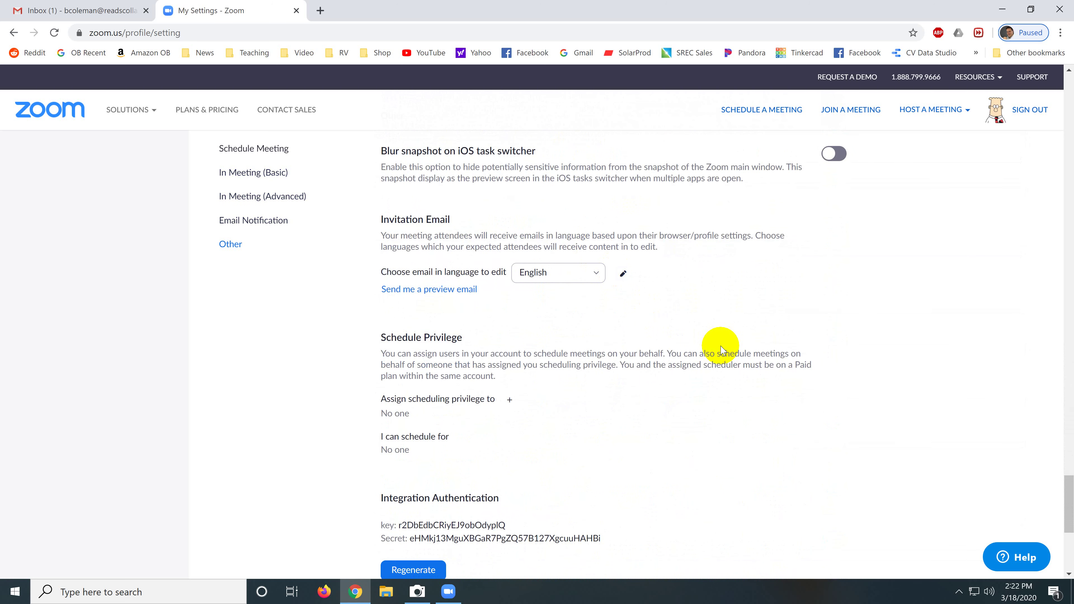
{"action": "scroll", "coordinate": [721, 345], "scroll_direction": "down", "scroll_amount": 4}
{"action": "scroll", "coordinate": [724, 347], "scroll_direction": "up", "scroll_amount": 15}
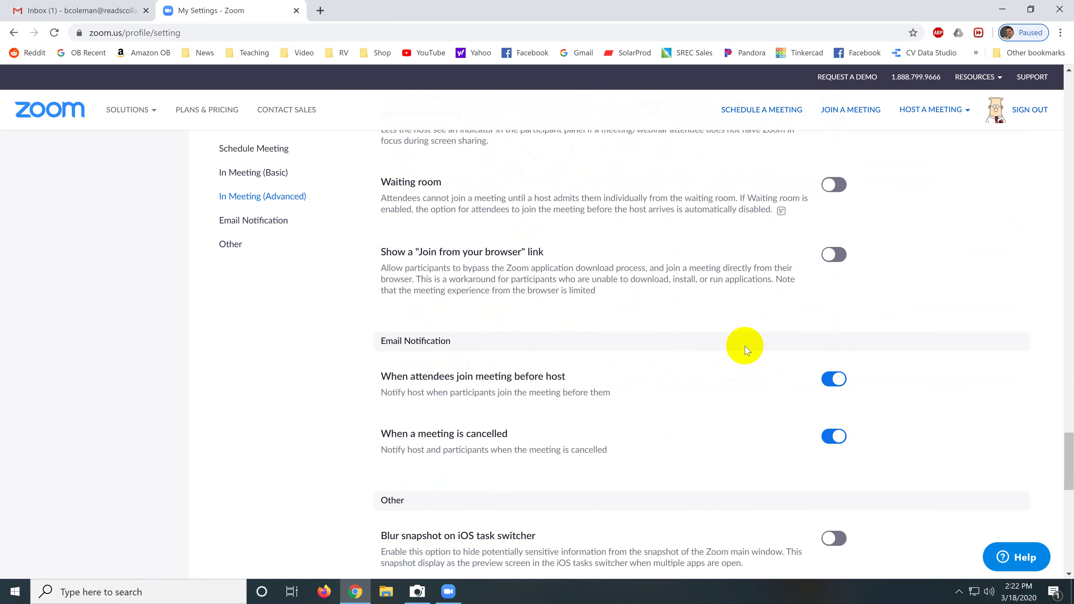
{"action": "scroll", "coordinate": [733, 354], "scroll_direction": "up", "scroll_amount": 10}
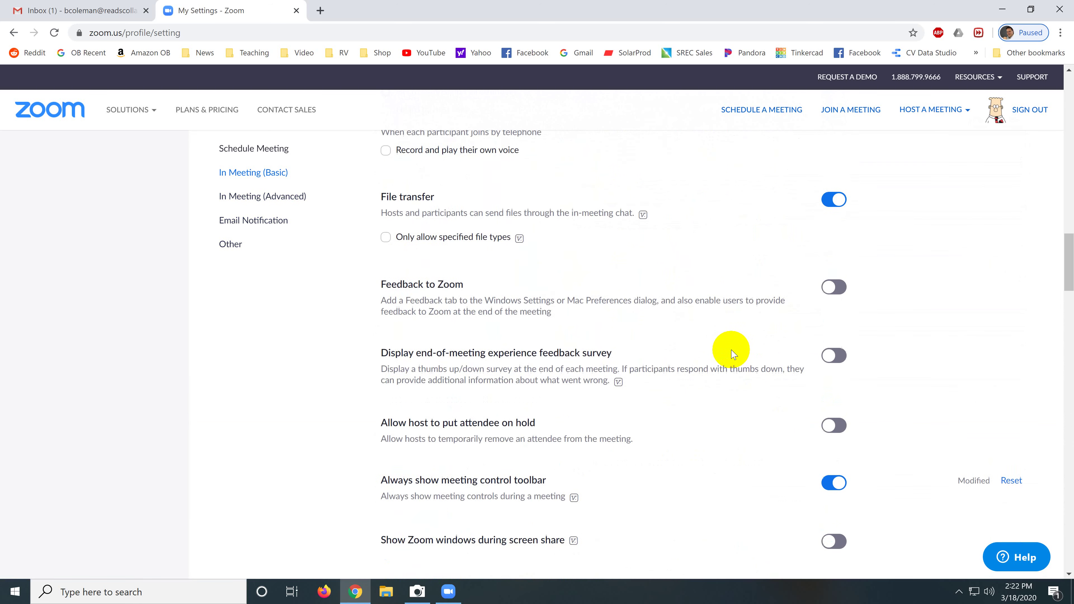
{"action": "scroll", "coordinate": [757, 367], "scroll_direction": "up", "scroll_amount": 15}
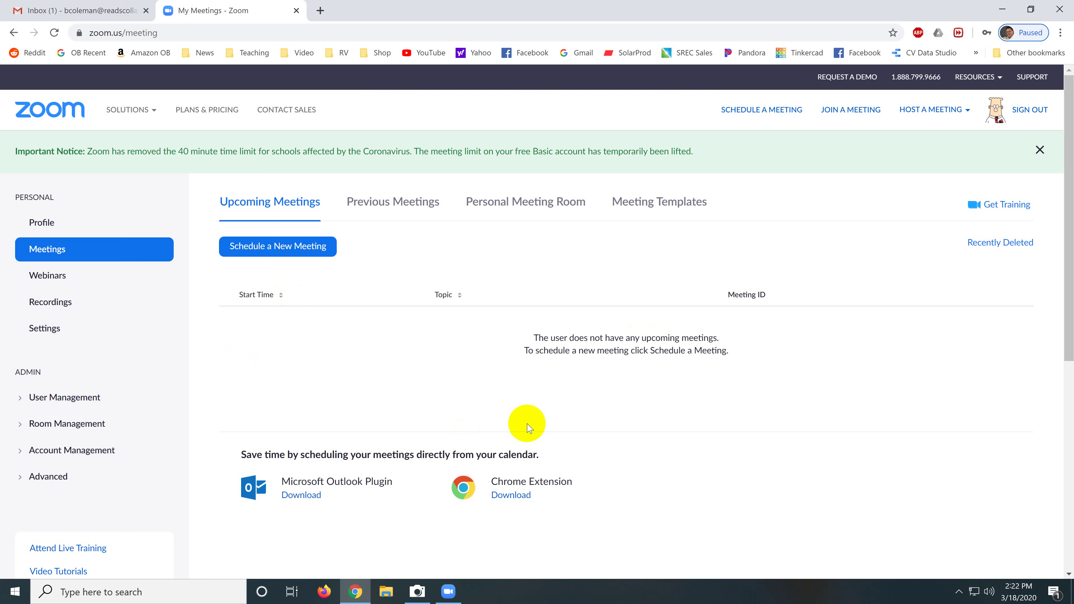
Start a new meeting titled 'Faculty Meeting' and add a short description.
{"action": "left_click", "coordinate": [272, 246]}
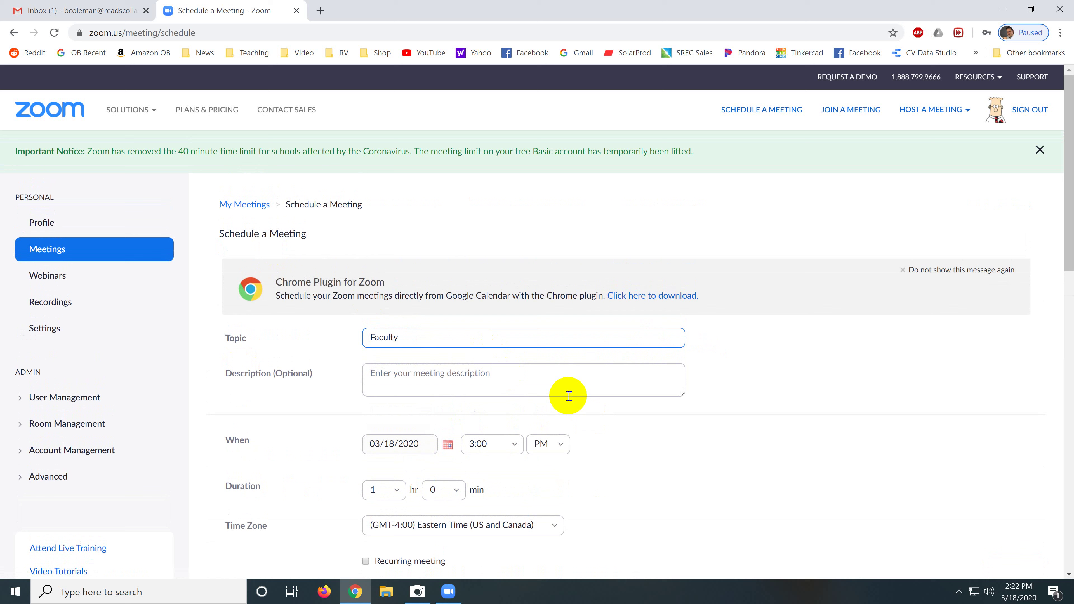
{"action": "type", "text": "Faculty Meeting"}
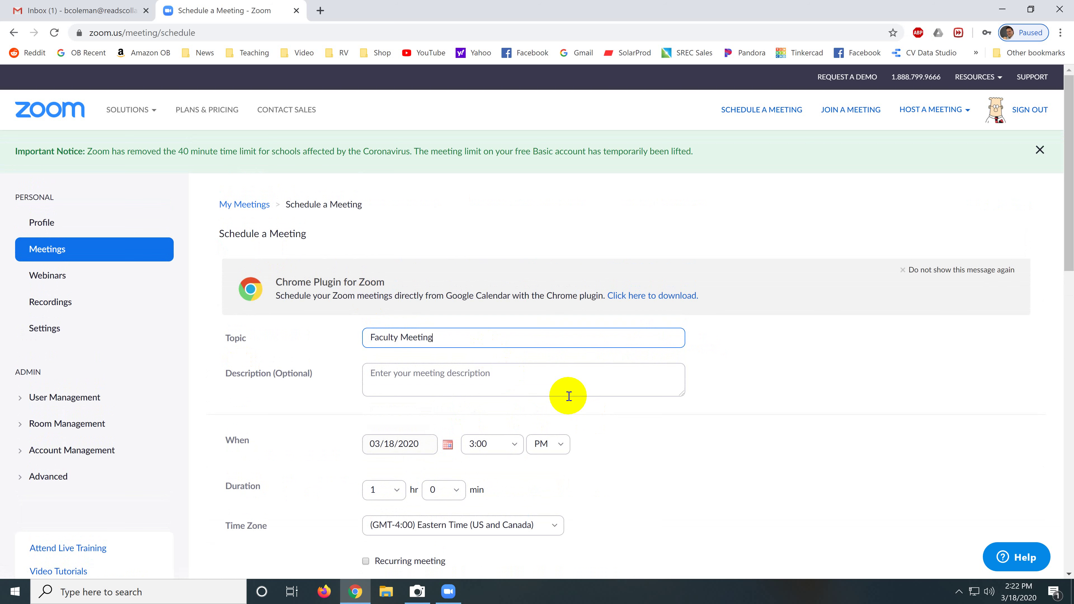
{"action": "left_click", "coordinate": [519, 393]}
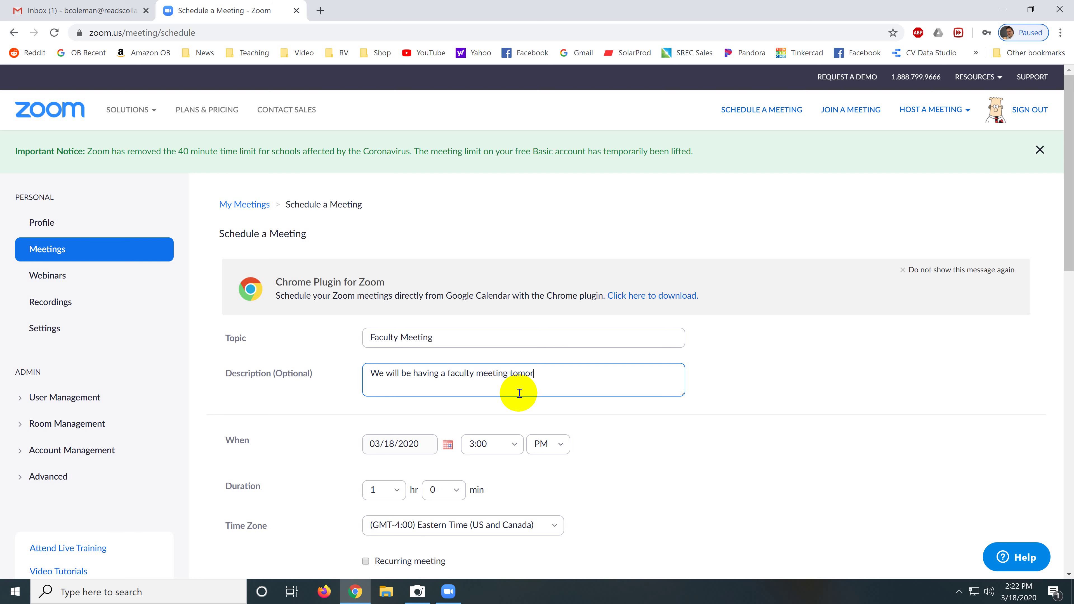
Set the meeting date to 03/19/2020 with a 10:00 AM start time.
{"action": "left_click", "coordinate": [447, 445]}
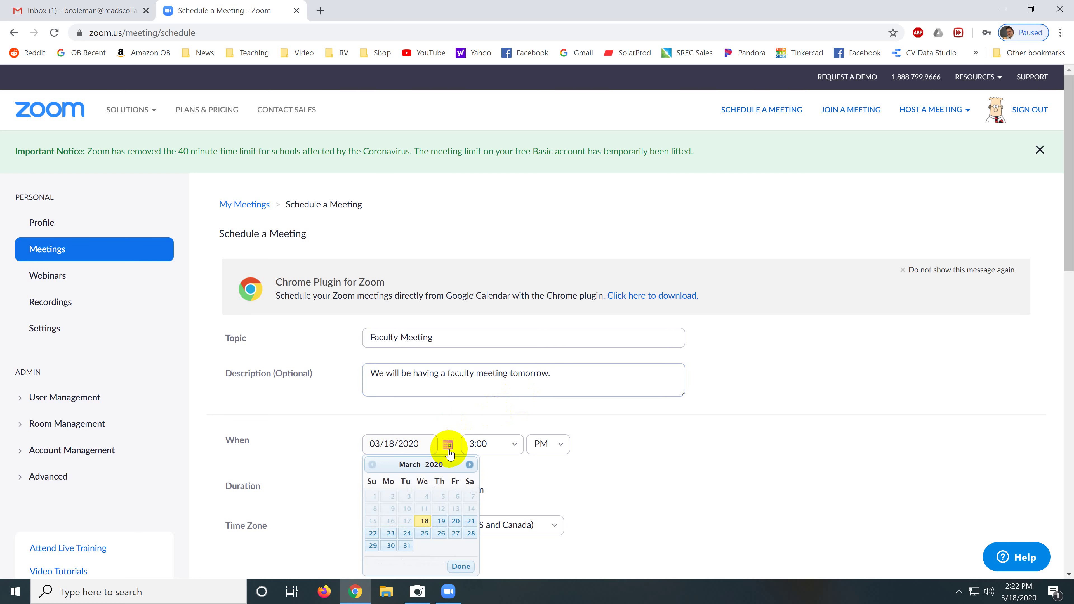
{"action": "left_click", "coordinate": [440, 521]}
{"action": "scroll", "coordinate": [703, 403], "scroll_direction": "down", "scroll_amount": 3}
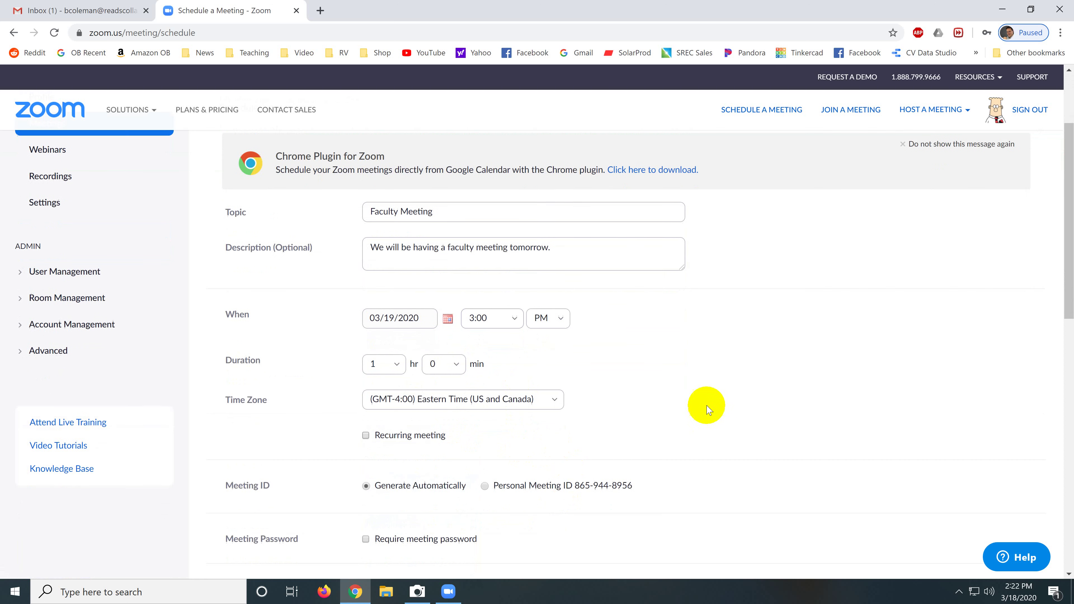
{"action": "left_click", "coordinate": [517, 318]}
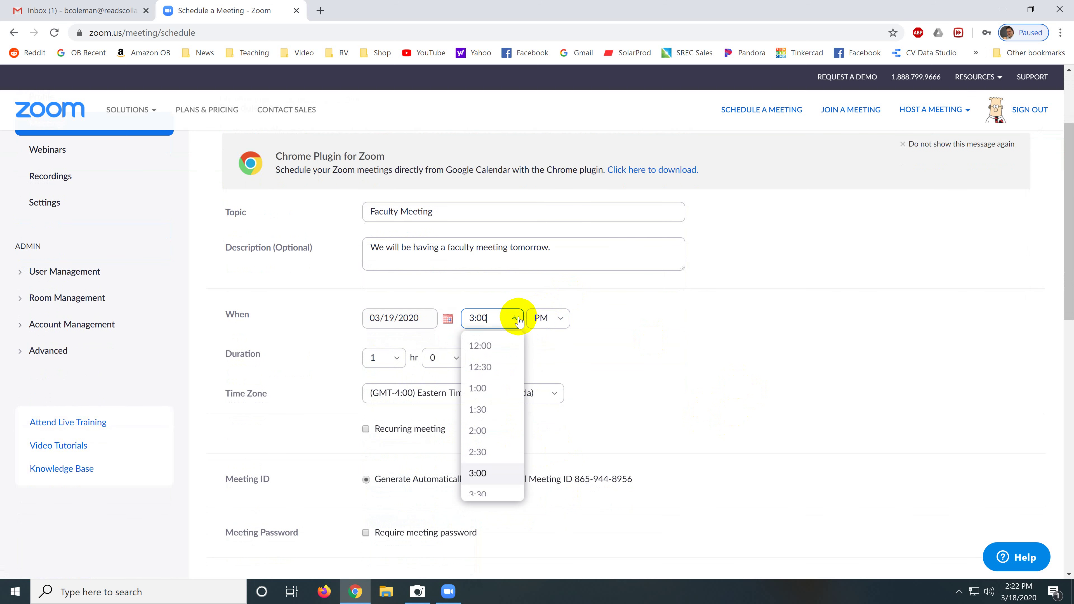
{"action": "scroll", "coordinate": [490, 410], "scroll_direction": "down", "scroll_amount": 4}
{"action": "scroll", "coordinate": [490, 410], "scroll_direction": "down", "scroll_amount": 4}
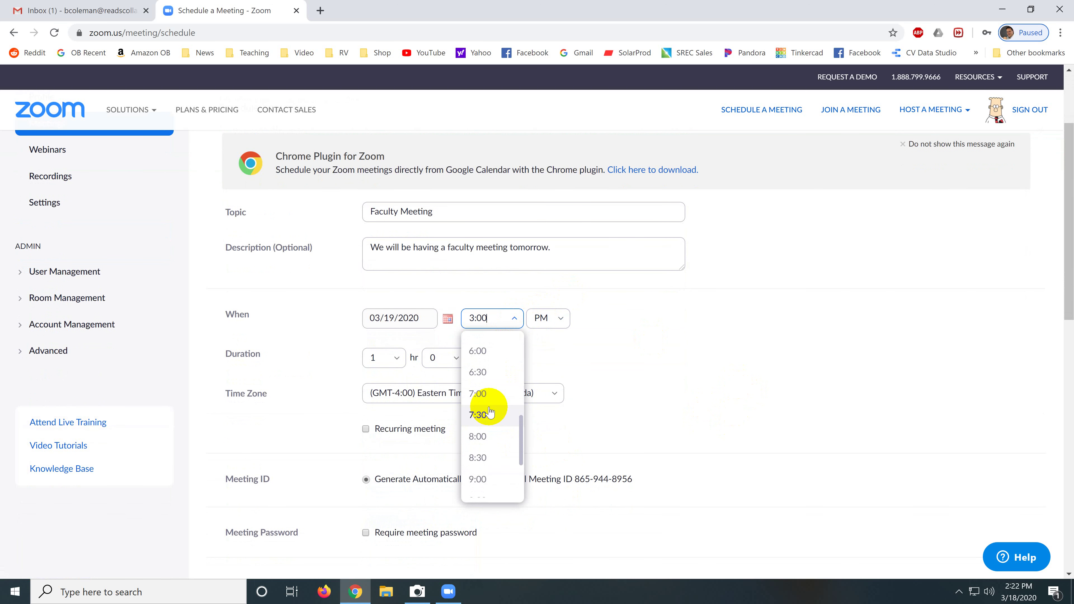
{"action": "left_click", "coordinate": [490, 421]}
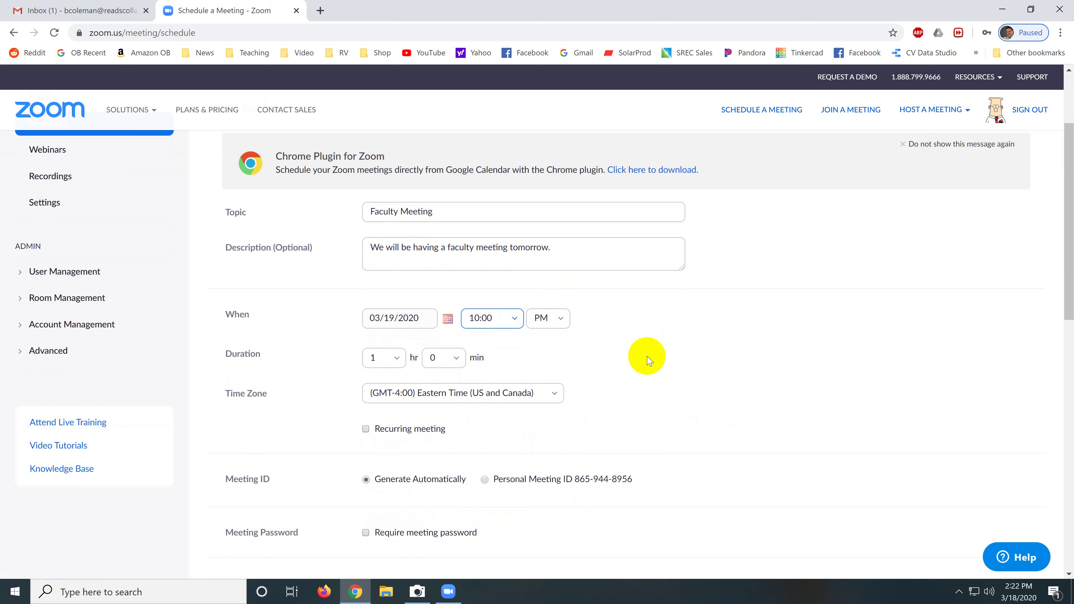
{"action": "left_click", "coordinate": [559, 323]}
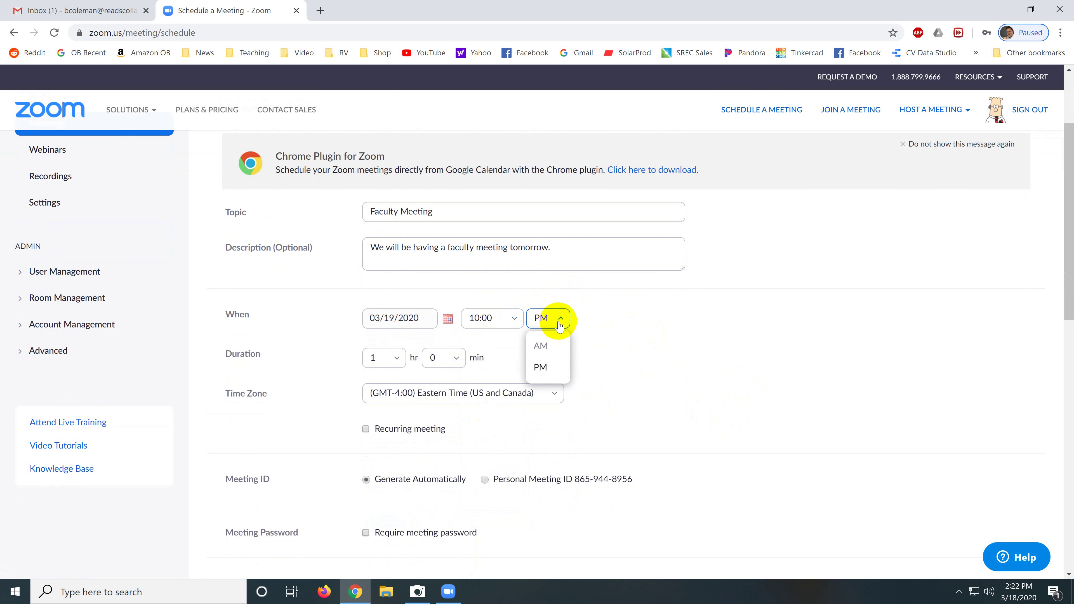
{"action": "left_click", "coordinate": [538, 351]}
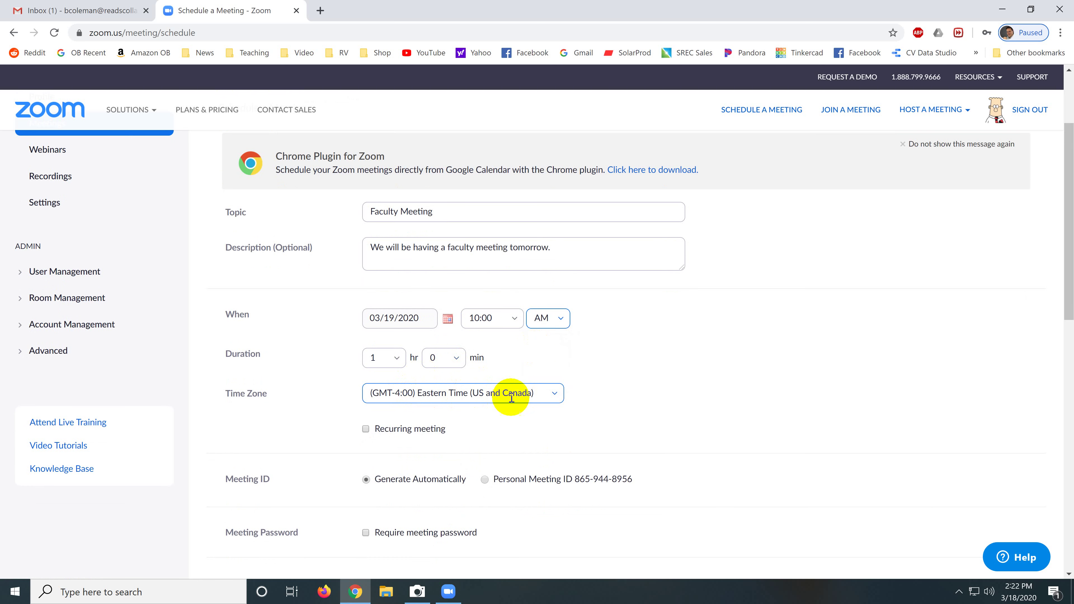
Keep the meeting's time zone set to Eastern Time.
{"action": "left_click", "coordinate": [554, 397]}
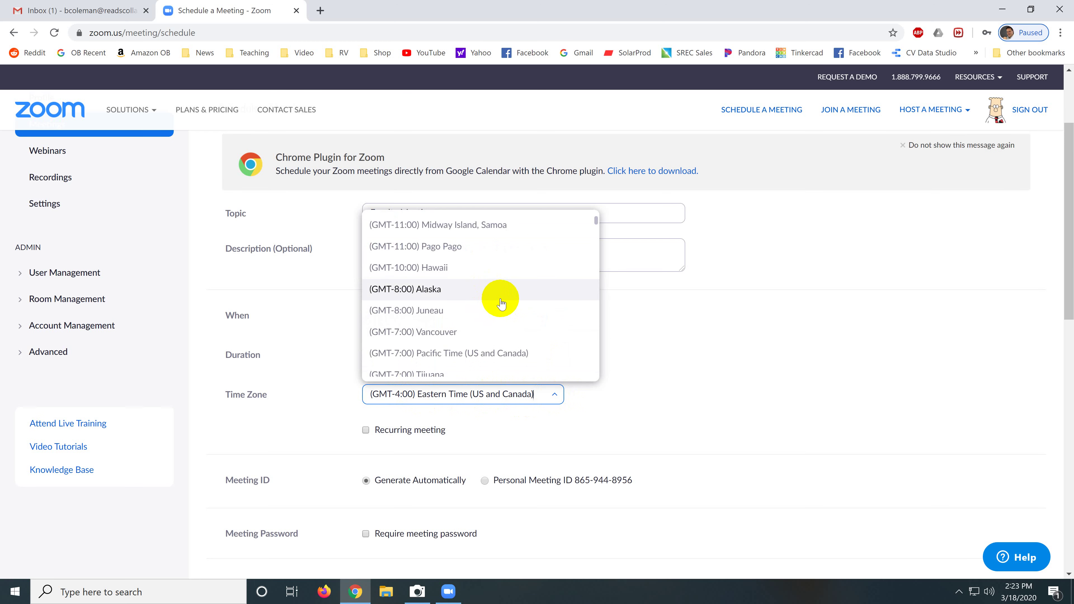
{"action": "scroll", "coordinate": [499, 298], "scroll_direction": "up", "scroll_amount": 3}
{"action": "scroll", "coordinate": [529, 414], "scroll_direction": "down", "scroll_amount": 10}
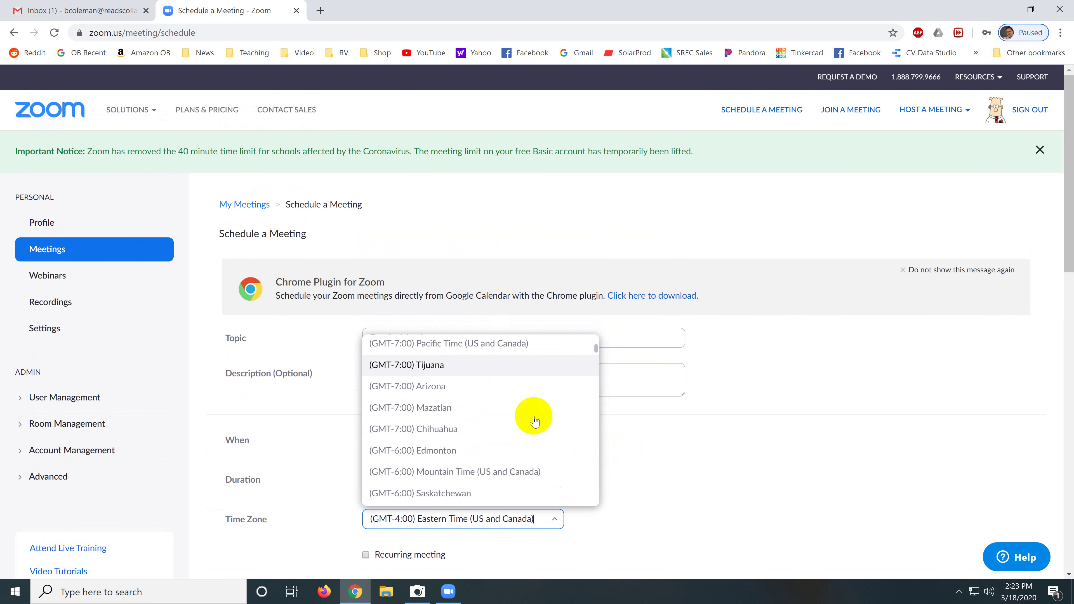
{"action": "scroll", "coordinate": [532, 414], "scroll_direction": "up", "scroll_amount": 1}
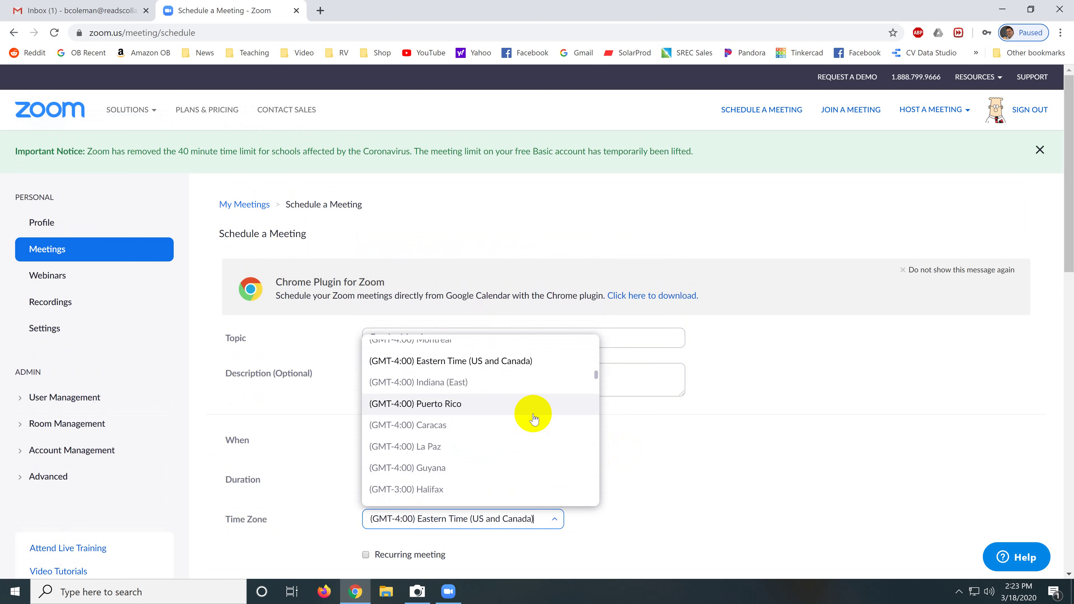
{"action": "left_click", "coordinate": [499, 376]}
{"action": "scroll", "coordinate": [719, 487], "scroll_direction": "down", "scroll_amount": 4}
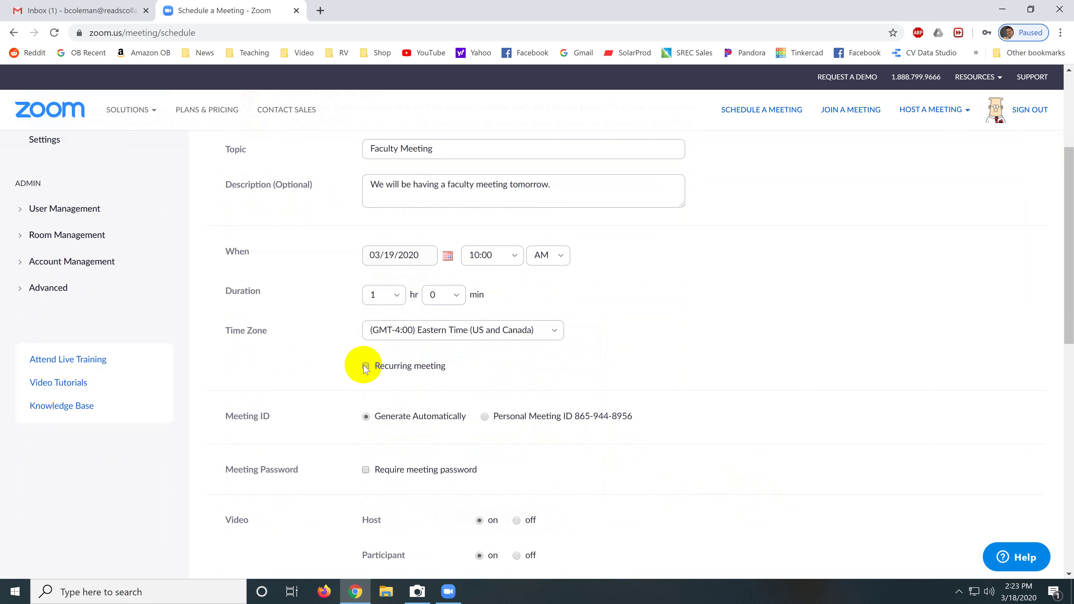
Make the meeting recur daily until 03/25/2020, then check the Zoom app and camera before returning to Chrome.
{"action": "left_click", "coordinate": [365, 366]}
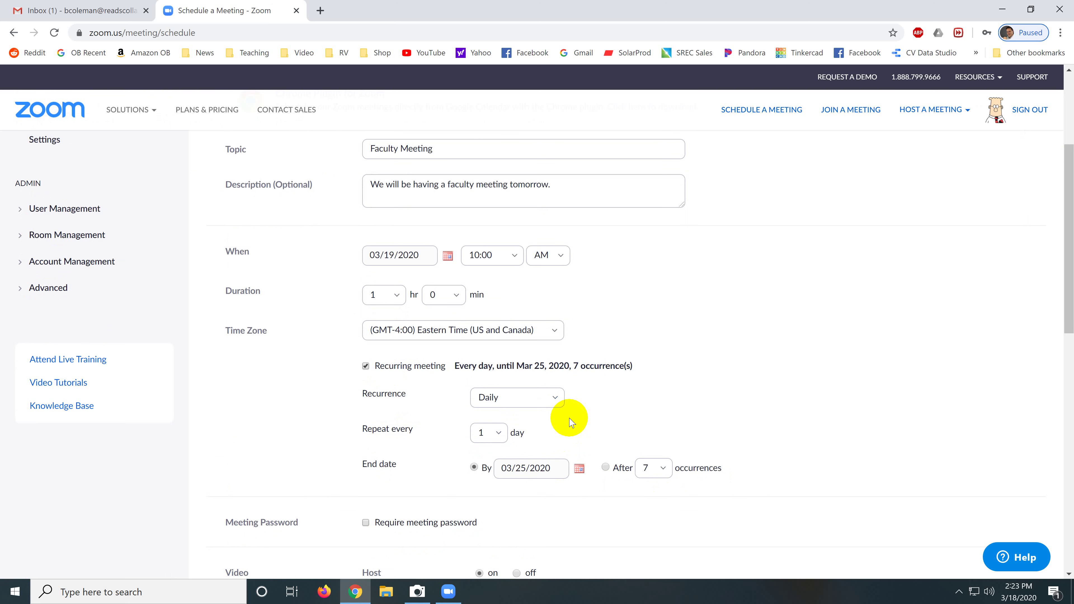
{"action": "left_click", "coordinate": [448, 593]}
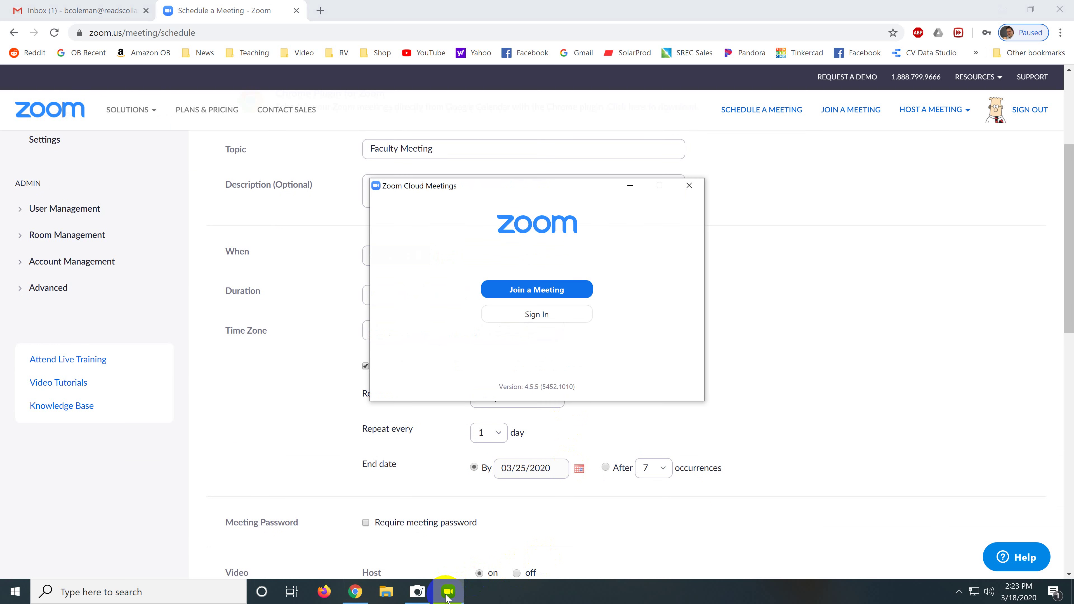
{"action": "left_click", "coordinate": [447, 592]}
{"action": "left_click", "coordinate": [417, 592]}
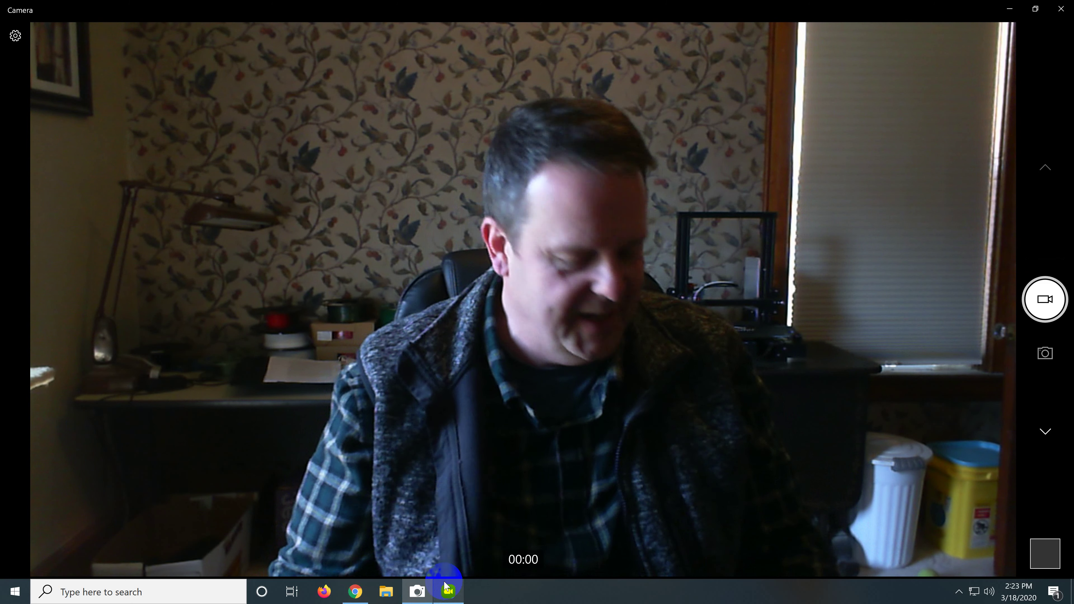
{"action": "key", "text": "alt+Tab"}
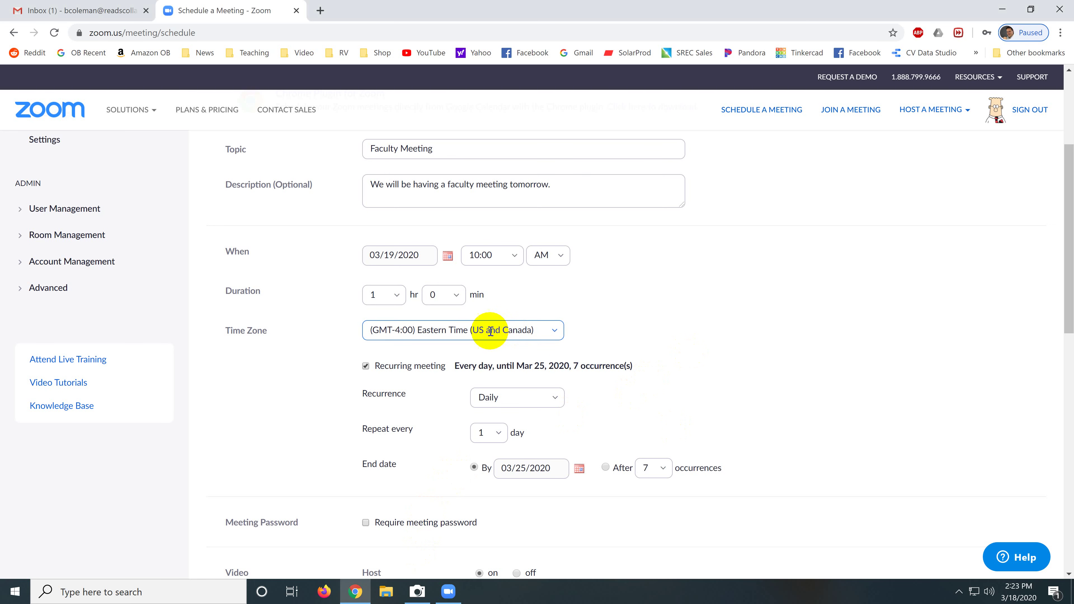
Turn recurrence back off and enable the waiting room under Meeting Options.
{"action": "left_click", "coordinate": [366, 368]}
{"action": "scroll", "coordinate": [859, 426], "scroll_direction": "down", "scroll_amount": 3}
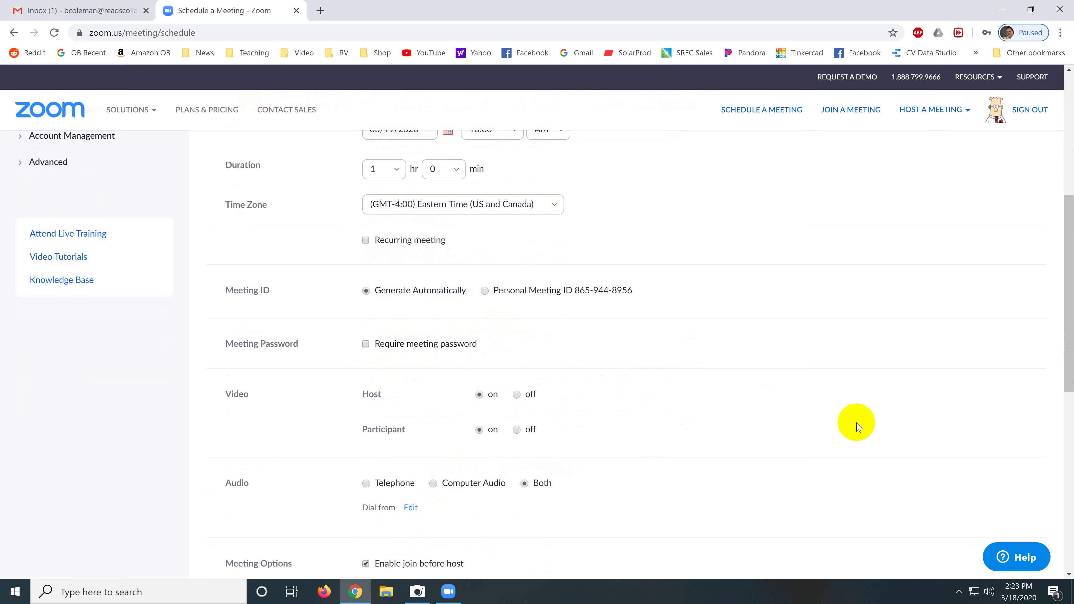
{"action": "scroll", "coordinate": [855, 423], "scroll_direction": "down", "scroll_amount": 2}
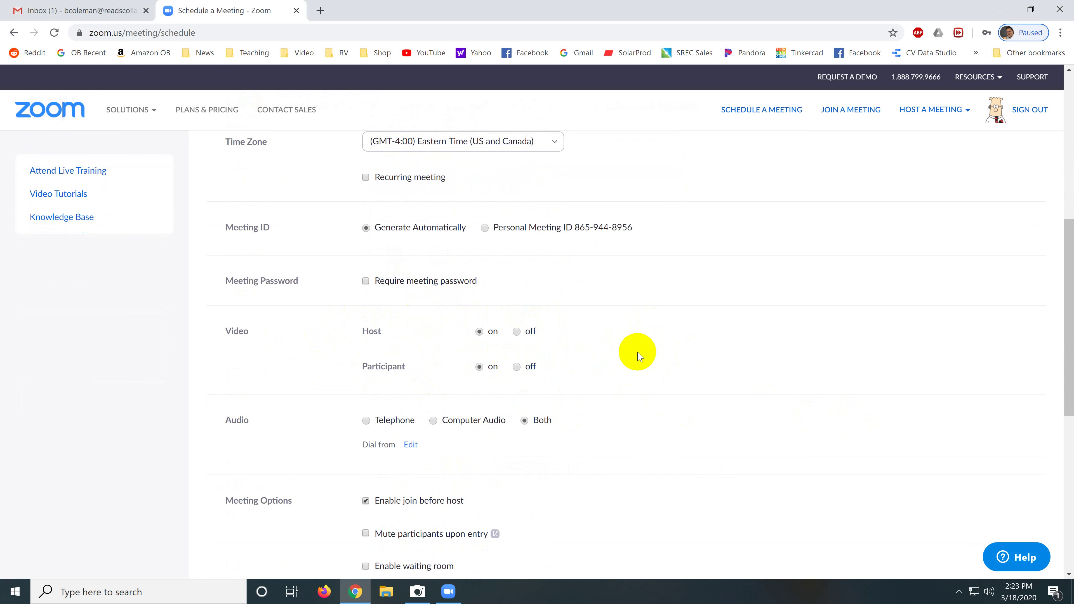
{"action": "scroll", "coordinate": [640, 357], "scroll_direction": "down", "scroll_amount": 1}
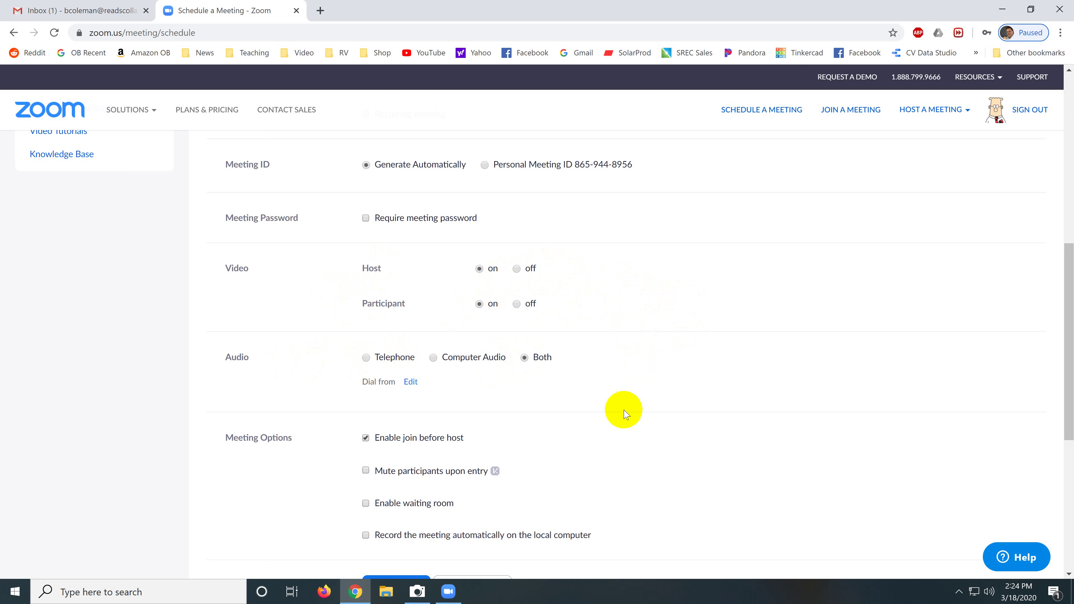
{"action": "scroll", "coordinate": [738, 389], "scroll_direction": "down", "scroll_amount": 3}
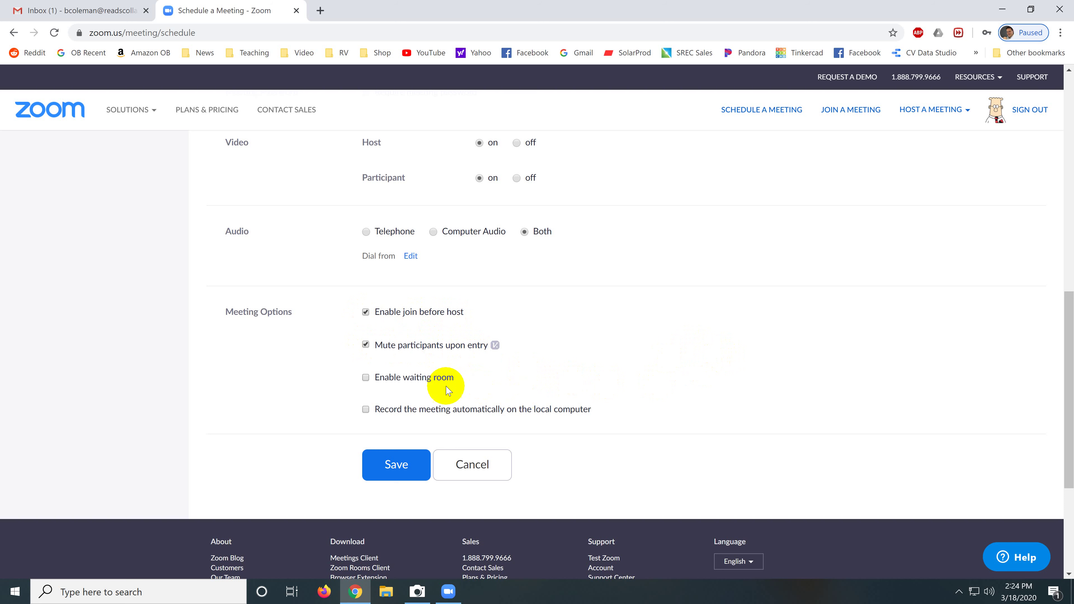
{"action": "left_click", "coordinate": [365, 378]}
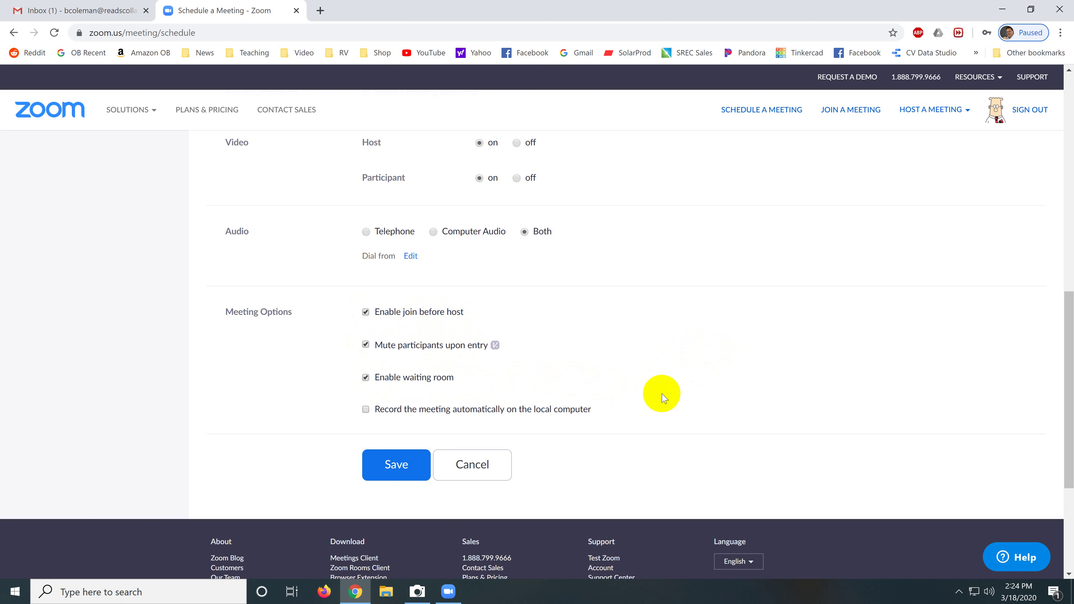
Save the Faculty Meeting and send it to Google Calendar from the 'Add to' options.
{"action": "left_click", "coordinate": [402, 464]}
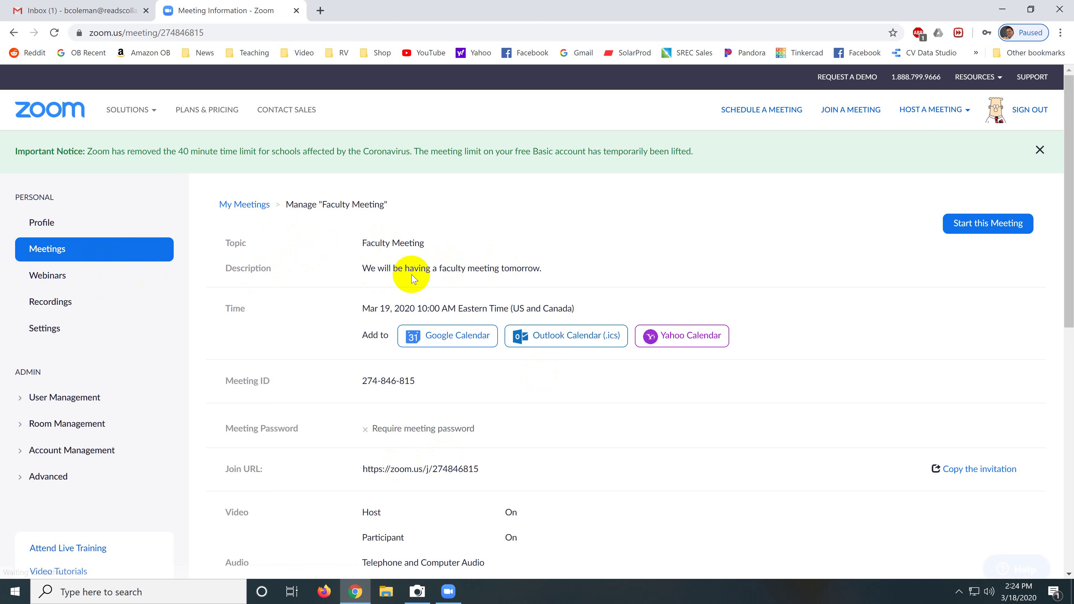
{"action": "left_click", "coordinate": [467, 338]}
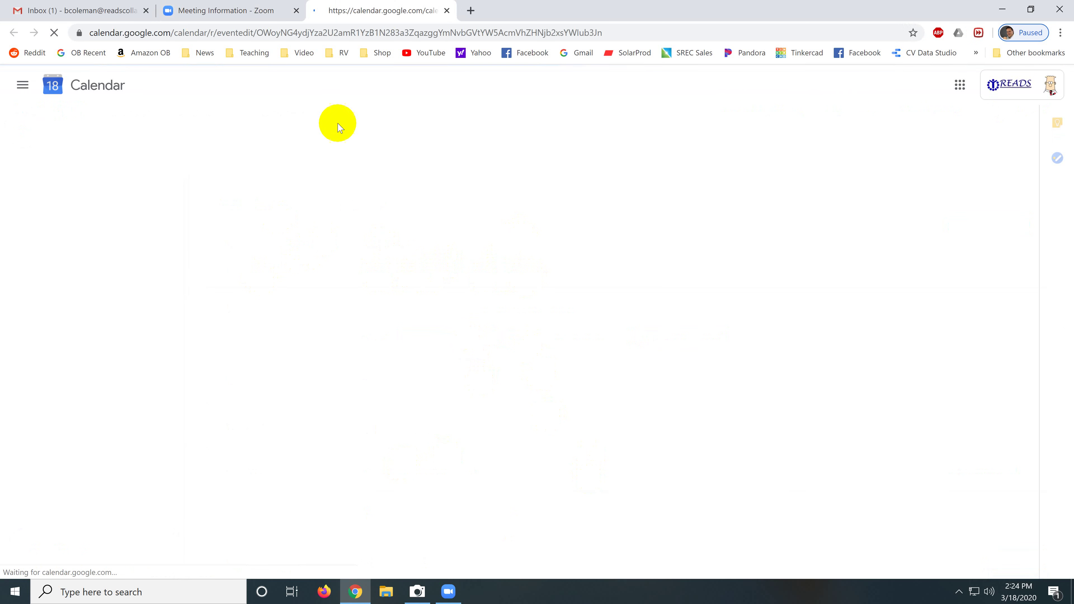
Save the Faculty Meeting event in the Google Calendar event editor.
{"action": "left_click", "coordinate": [507, 89]}
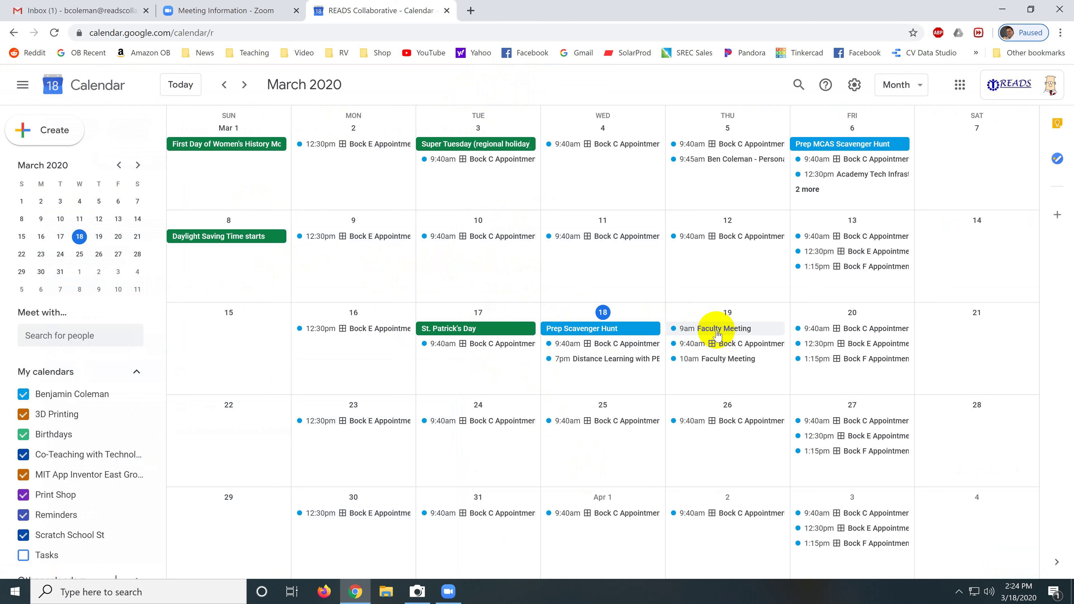
Return to the Faculty Meeting details page and scroll down to its Meeting Options.
{"action": "left_click", "coordinate": [235, 12]}
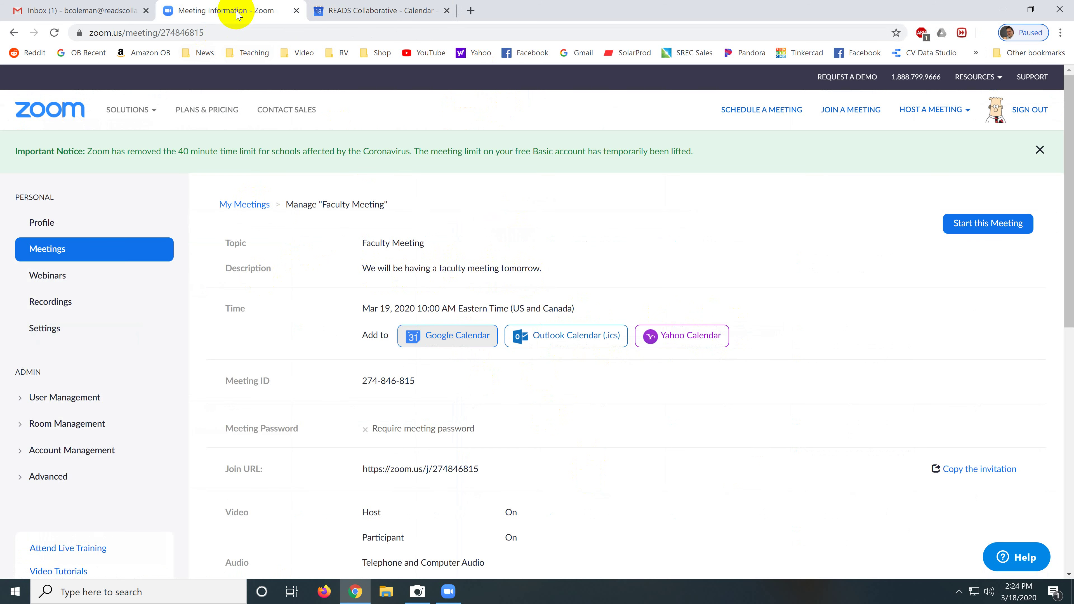
{"action": "scroll", "coordinate": [731, 448], "scroll_direction": "down", "scroll_amount": 2}
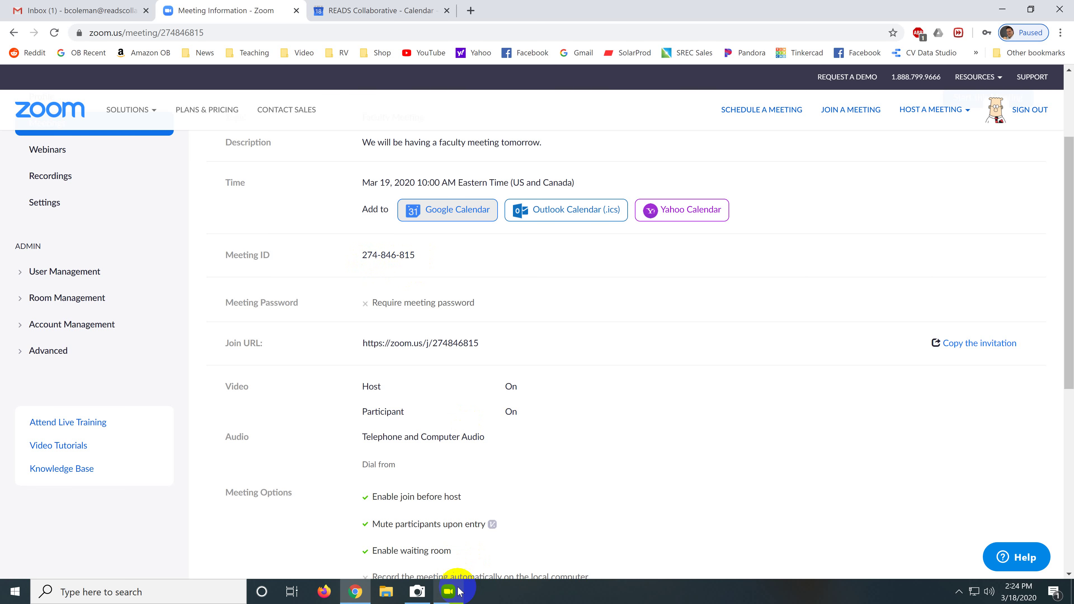
Leave the webcam preview and close the Zoom desktop app window.
{"action": "left_click", "coordinate": [448, 592]}
{"action": "left_click", "coordinate": [417, 591]}
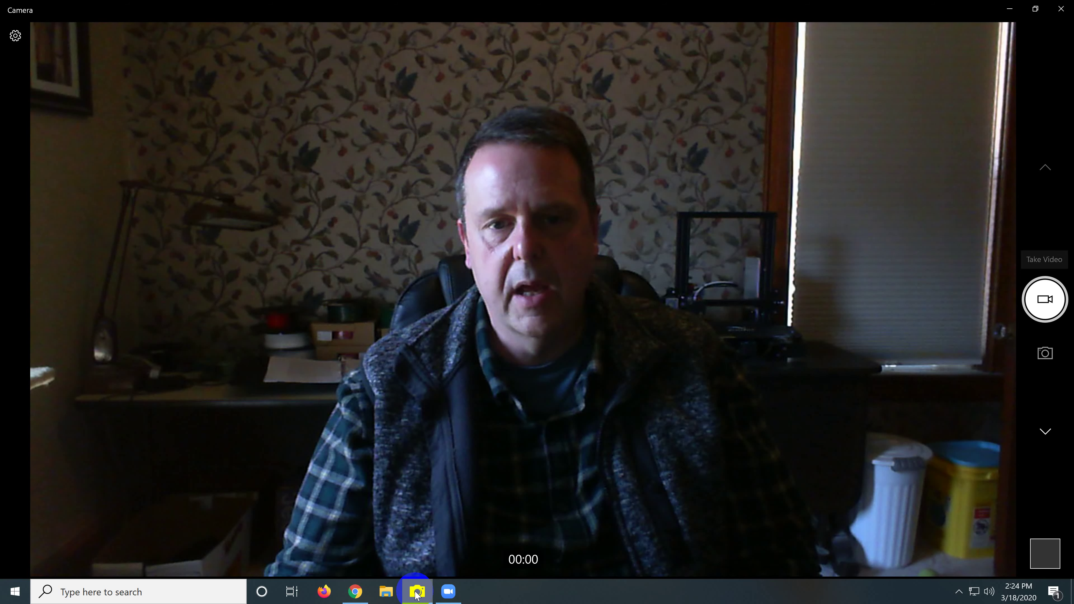
{"action": "left_click", "coordinate": [417, 591]}
{"action": "left_click", "coordinate": [417, 592]}
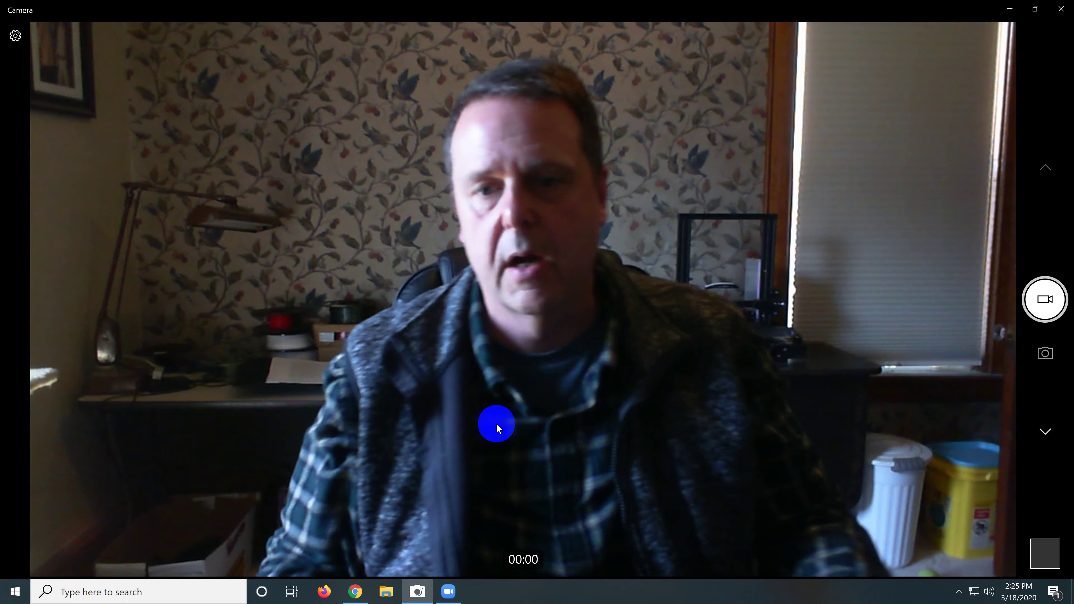
{"action": "key", "text": "alt+Tab"}
{"action": "left_click", "coordinate": [701, 276]}
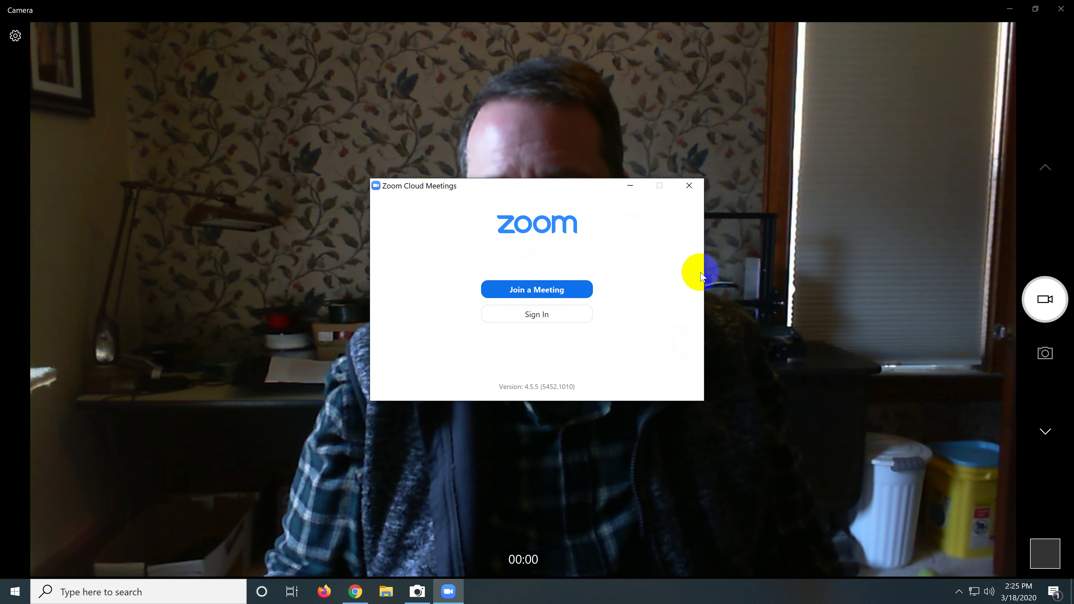
{"action": "left_click", "coordinate": [689, 186]}
{"action": "key", "text": "alt+Tab"}
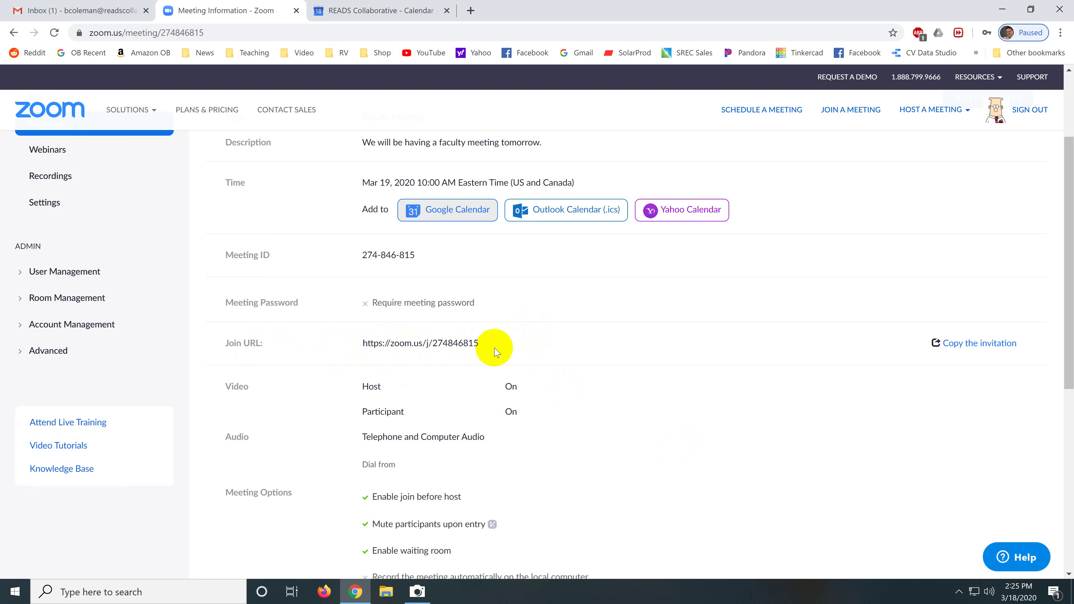
Copy the Faculty Meeting invitation to the clipboard and return to the Gmail inbox.
{"action": "left_click", "coordinate": [974, 345]}
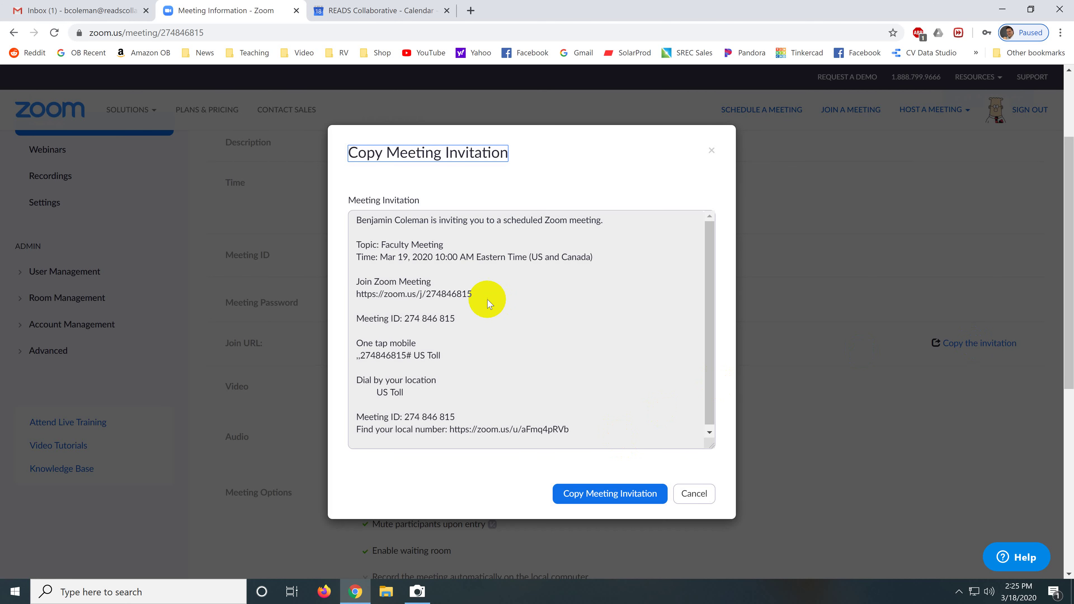
{"action": "left_click", "coordinate": [596, 496]}
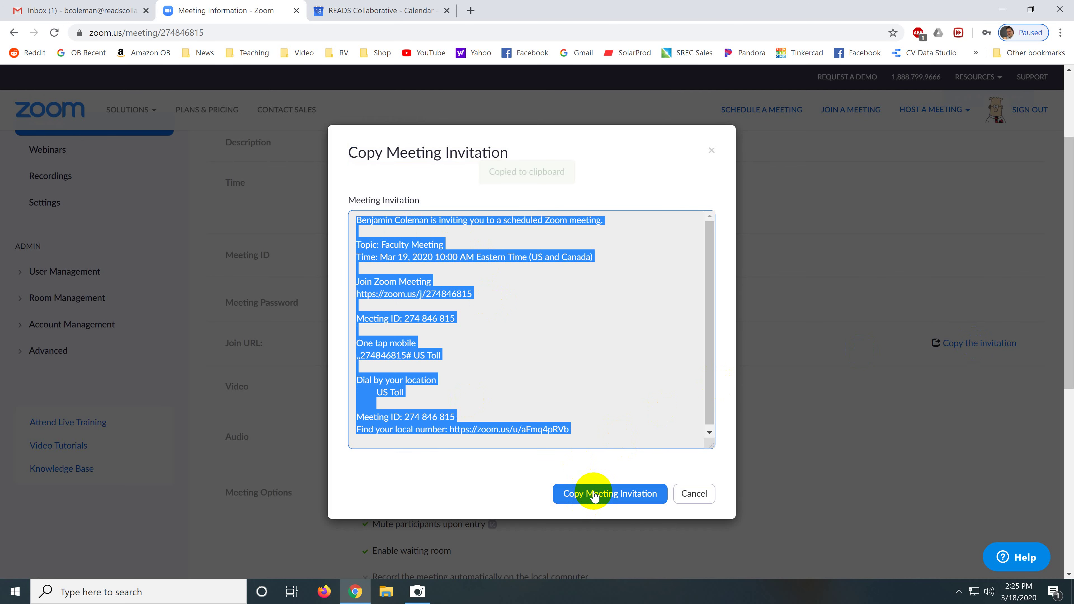
{"action": "left_click", "coordinate": [62, 8]}
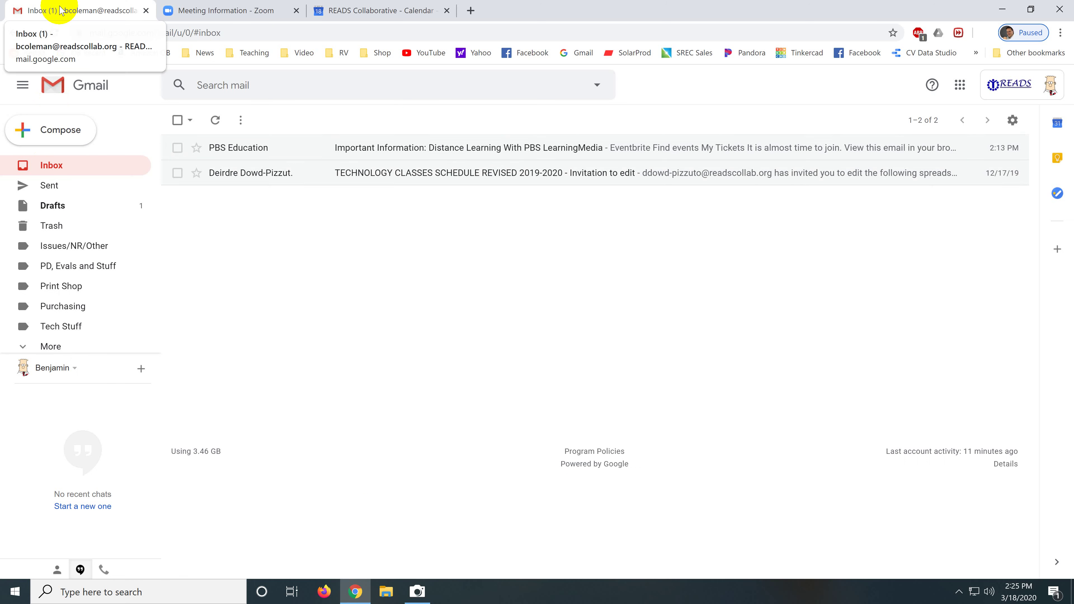
Compose an email to the staff group with subject 'Faculty Meeting' and paste in the Zoom invitation.
{"action": "left_click", "coordinate": [58, 131]}
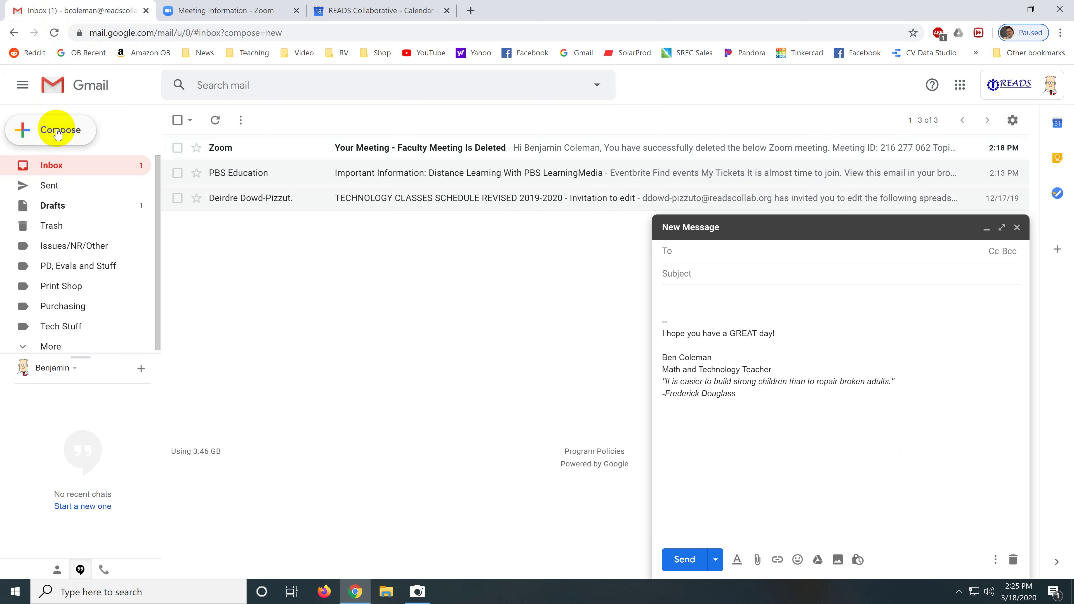
{"action": "type", "text": "eat"}
{"action": "type", "text": "s"}
{"action": "key", "text": "Return"}
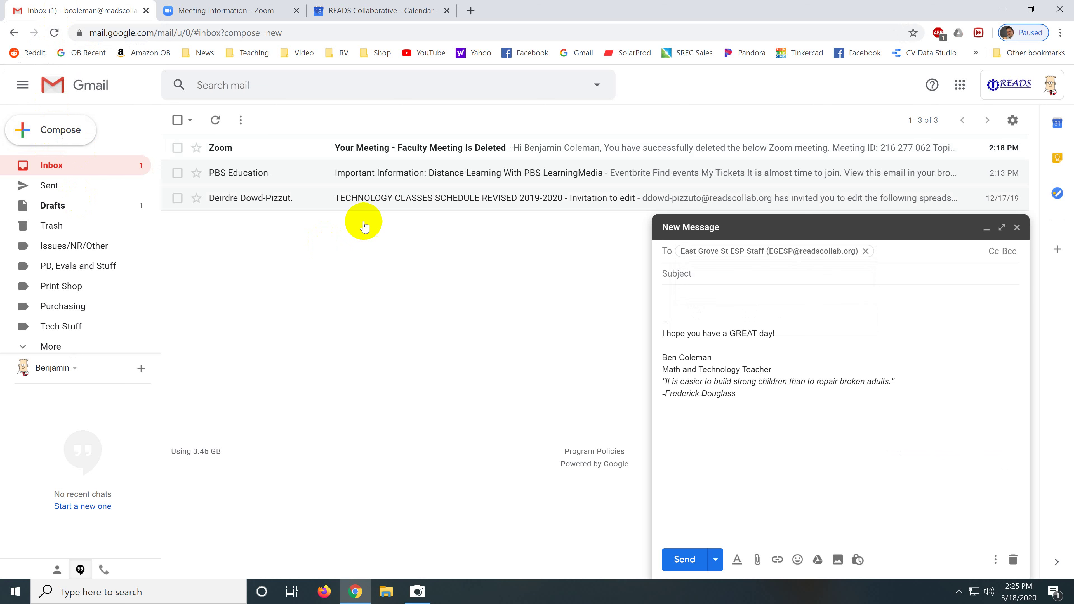
{"action": "type", "text": "Faculty Meeting"}
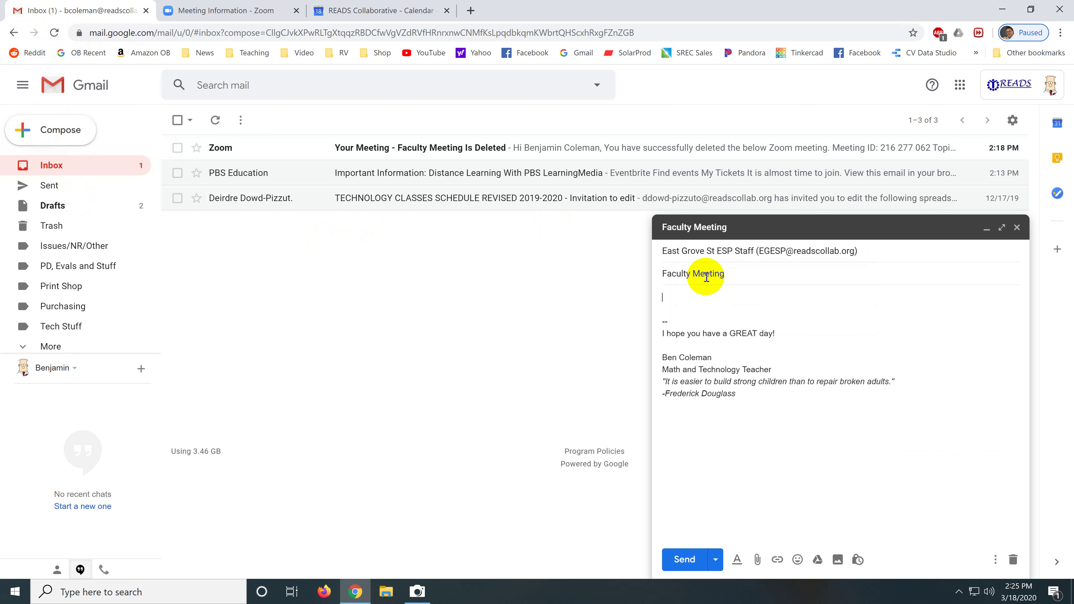
{"action": "right_click", "coordinate": [687, 301]}
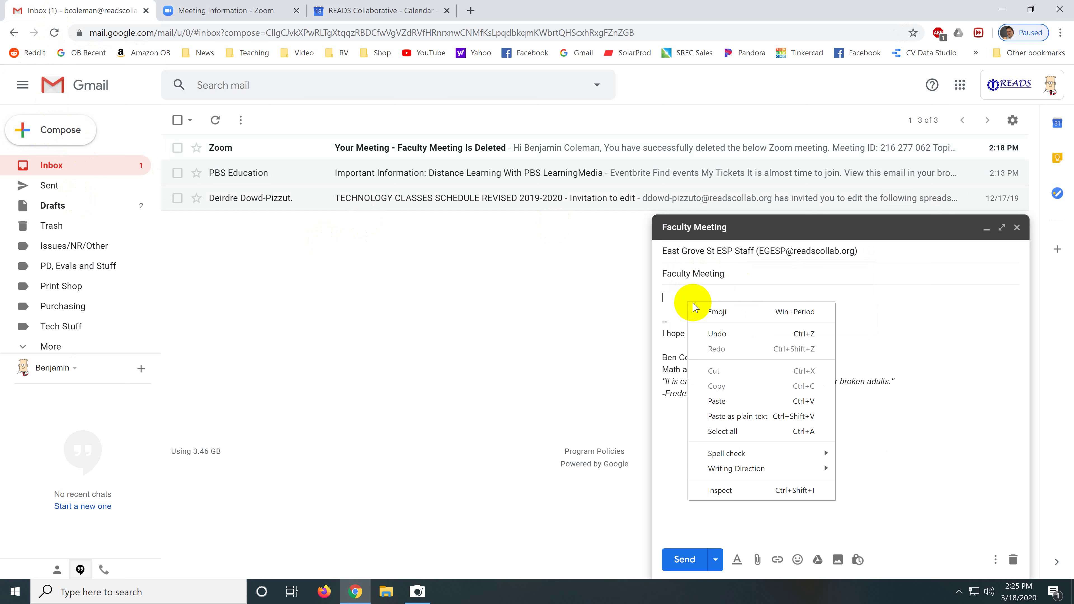
{"action": "left_click", "coordinate": [721, 401]}
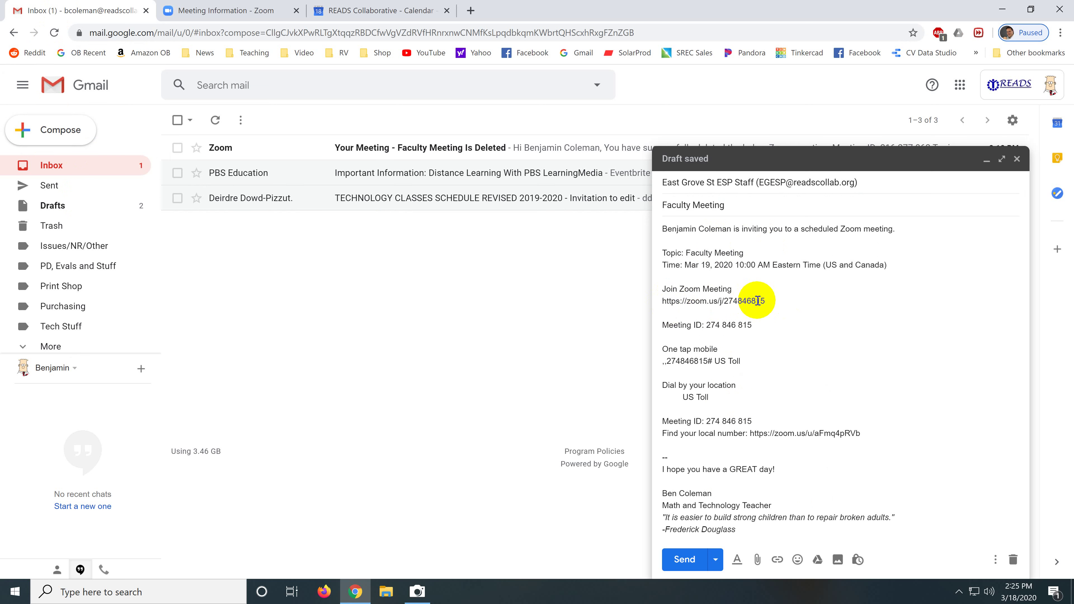
Select the Zoom join link in the pasted invitation, then deselect it.
{"action": "left_click_drag", "start_coordinate": [768, 301], "coordinate": [666, 301]}
{"action": "left_click", "coordinate": [774, 313]}
{"action": "left_click_drag", "start_coordinate": [774, 304], "coordinate": [691, 301]}
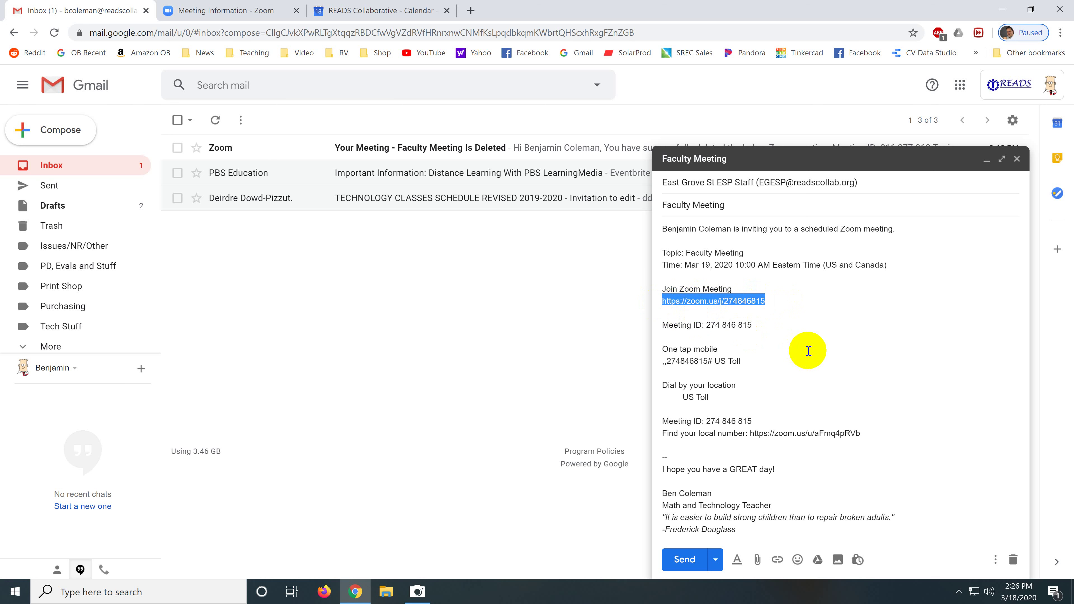
{"action": "left_click", "coordinate": [762, 353]}
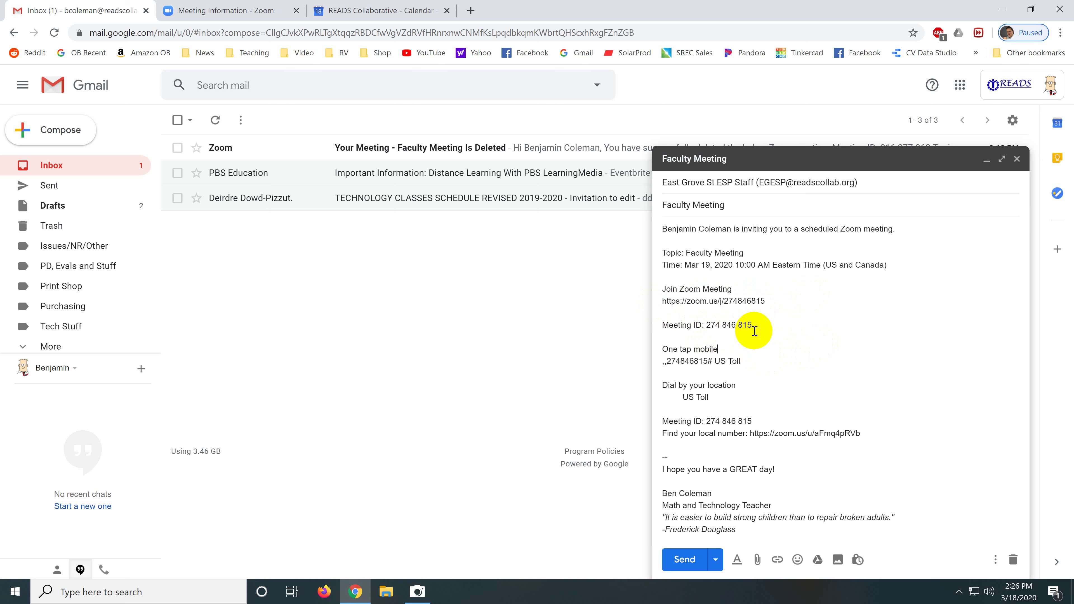
Discard the email draft and close Zoom's invitation dialog.
{"action": "left_click", "coordinate": [1014, 561]}
{"action": "left_click", "coordinate": [249, 12]}
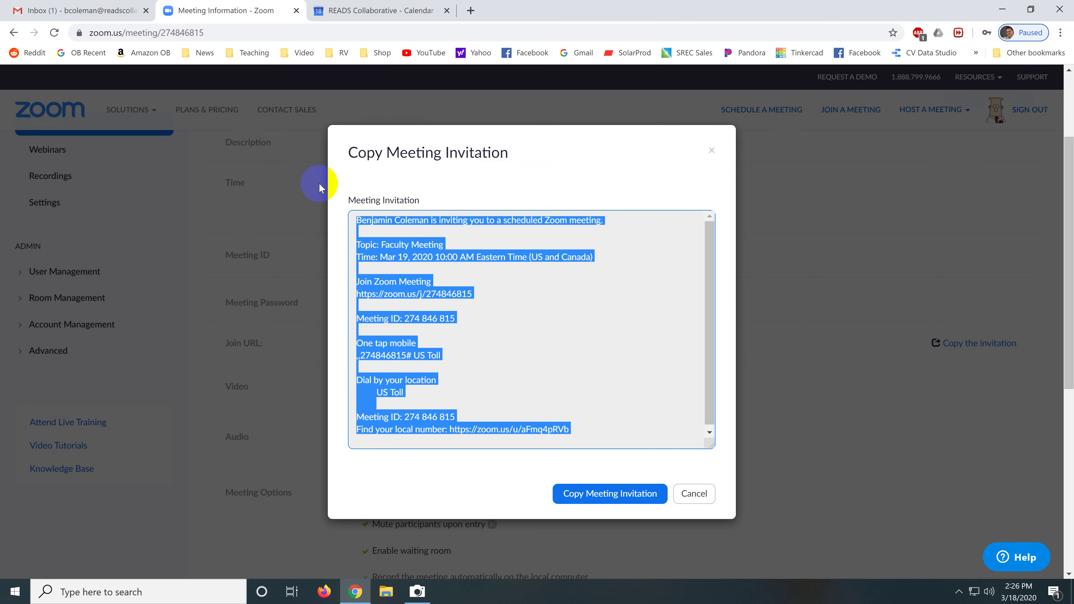
{"action": "left_click", "coordinate": [693, 493]}
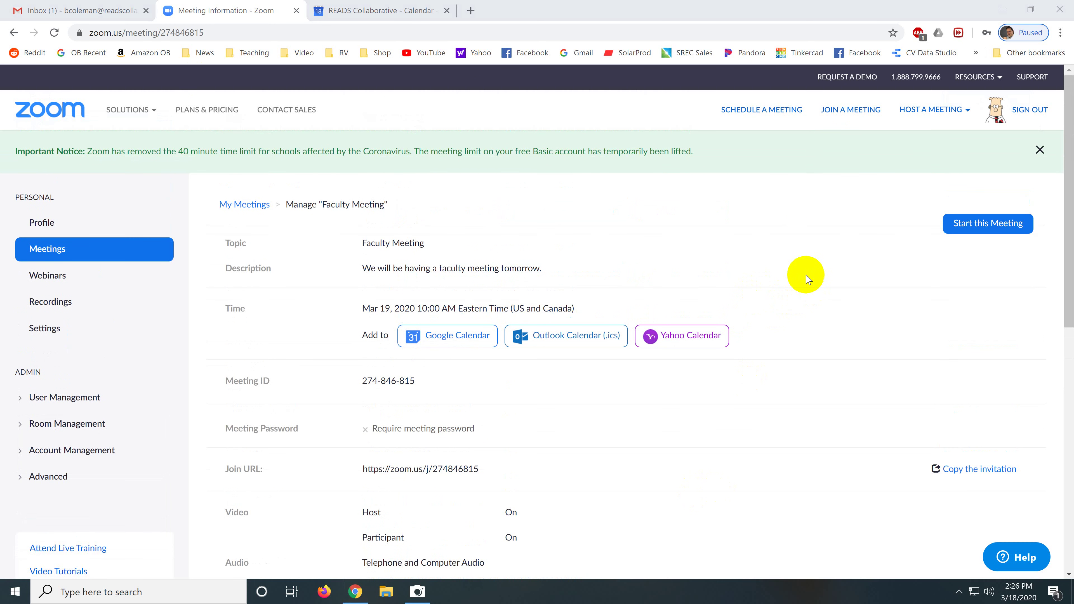
Confirm Faculty Meeting is listed under My Account meetings for tomorrow 10:00 AM, then return to the webcam view.
{"action": "left_click", "coordinate": [42, 111]}
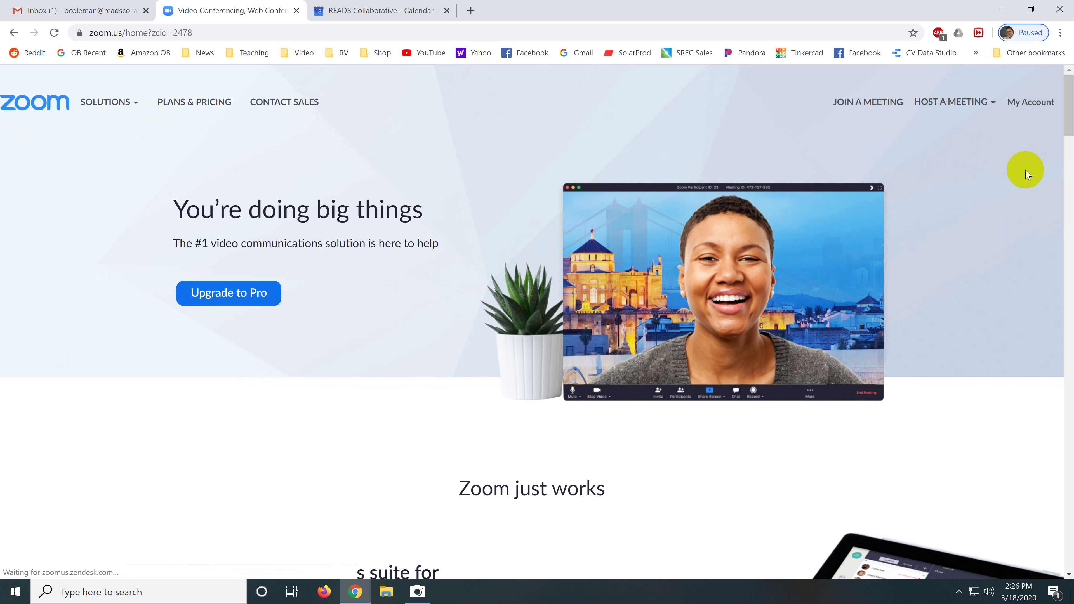
{"action": "mouse_move", "coordinate": [951, 104]}
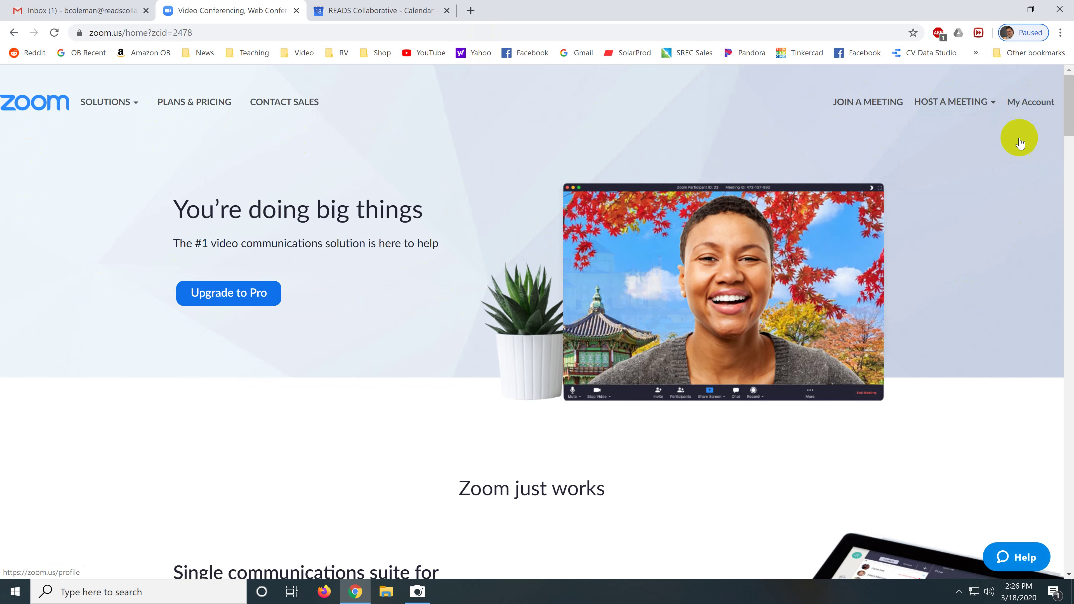
{"action": "left_click", "coordinate": [1028, 105]}
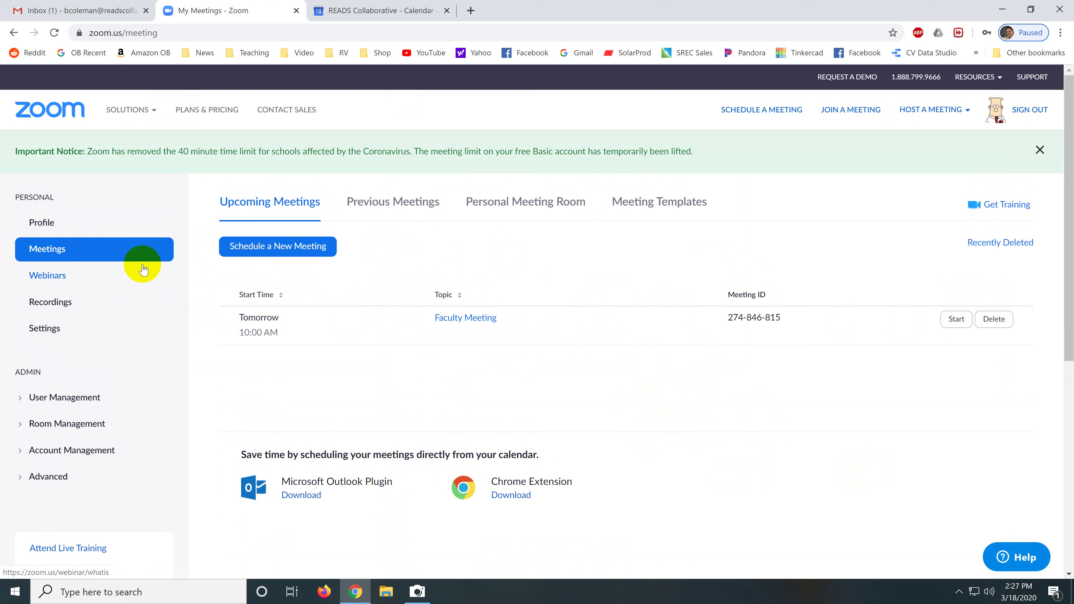
{"action": "left_click", "coordinate": [463, 321]}
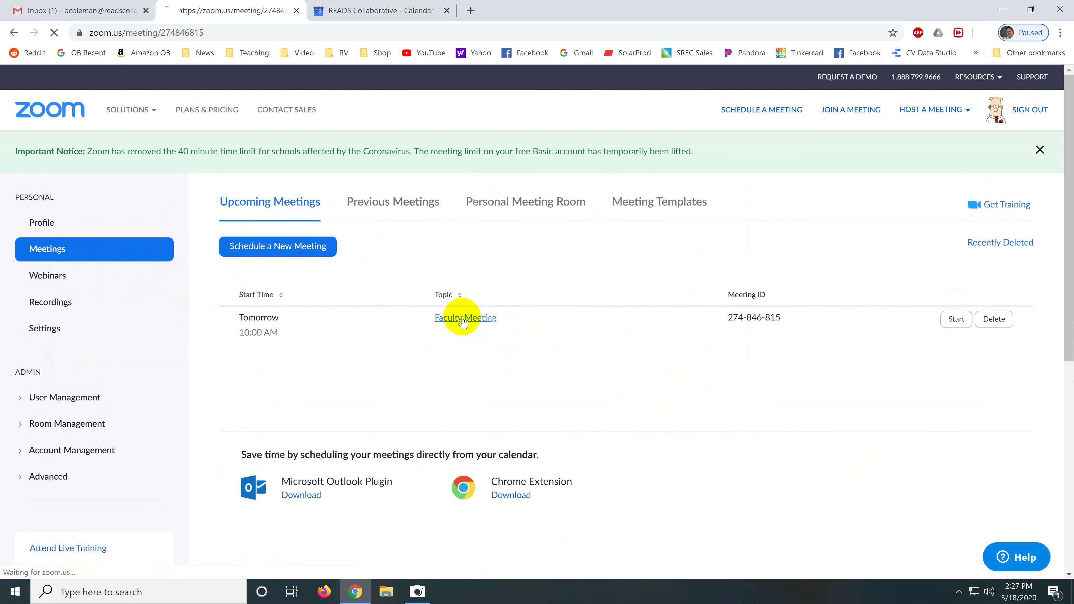
{"action": "scroll", "coordinate": [625, 355], "scroll_direction": "down", "scroll_amount": 3}
{"action": "scroll", "coordinate": [654, 352], "scroll_direction": "down", "scroll_amount": 3}
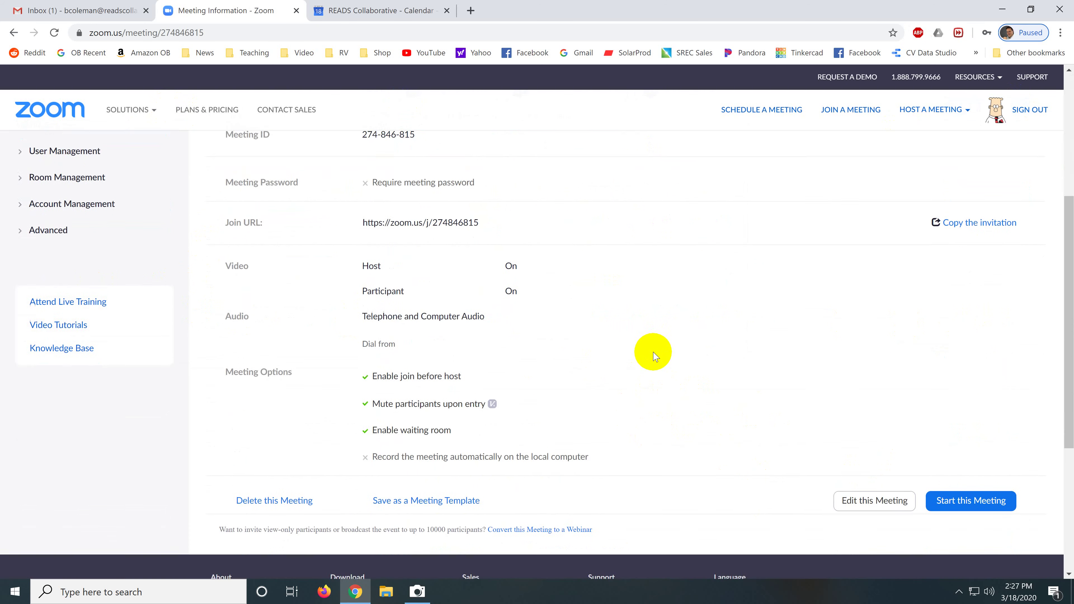
{"action": "scroll", "coordinate": [653, 353], "scroll_direction": "up", "scroll_amount": 6}
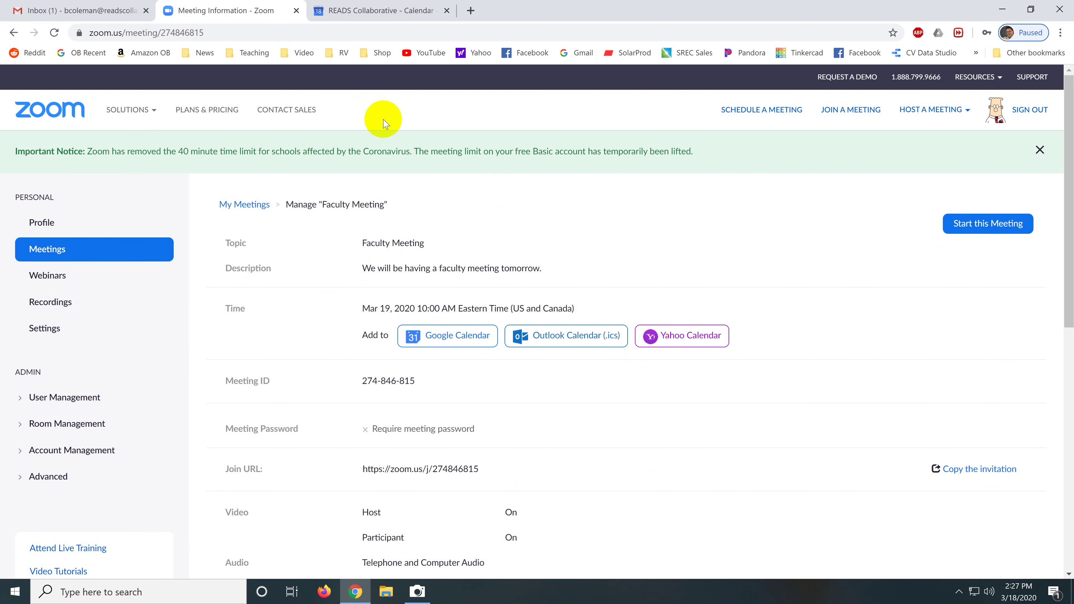
{"action": "left_click", "coordinate": [418, 597]}
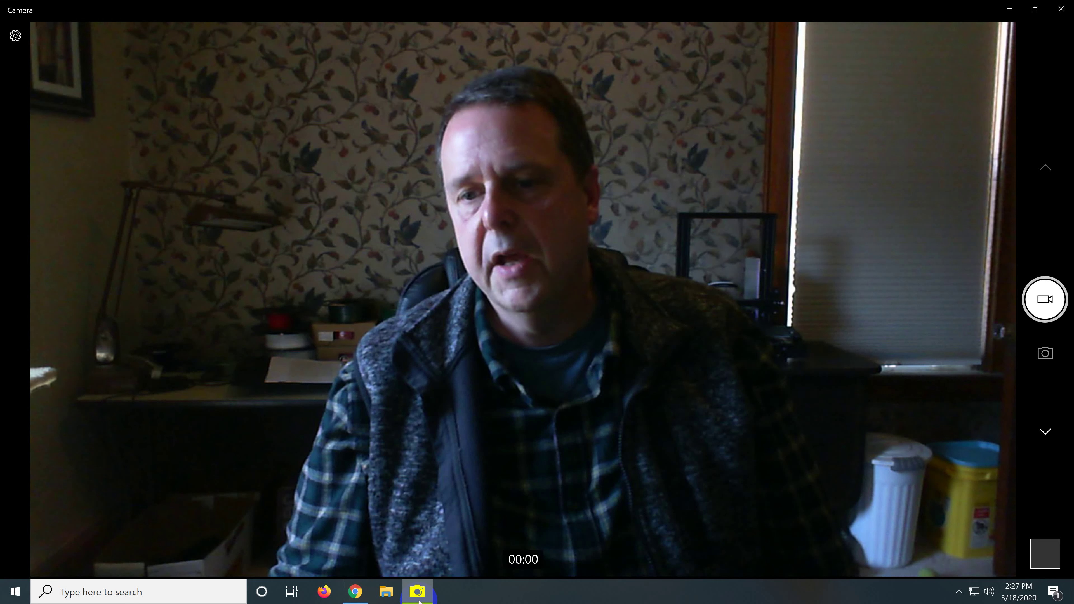